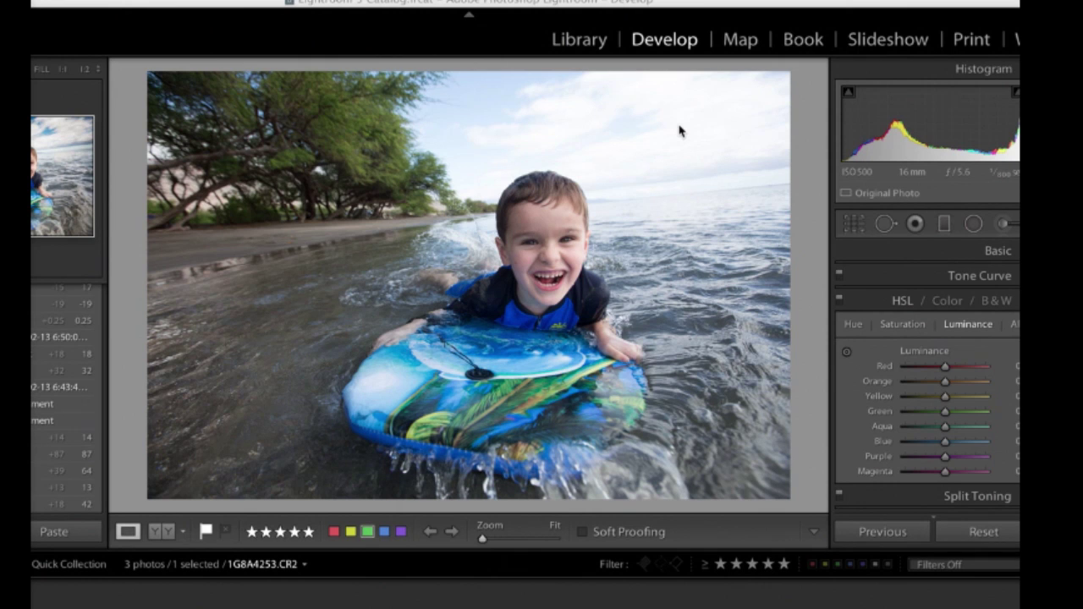
- Draw a graduated filter from the top of the sky down toward the bodyboard, with Exposure at 0.00
click(944, 224)
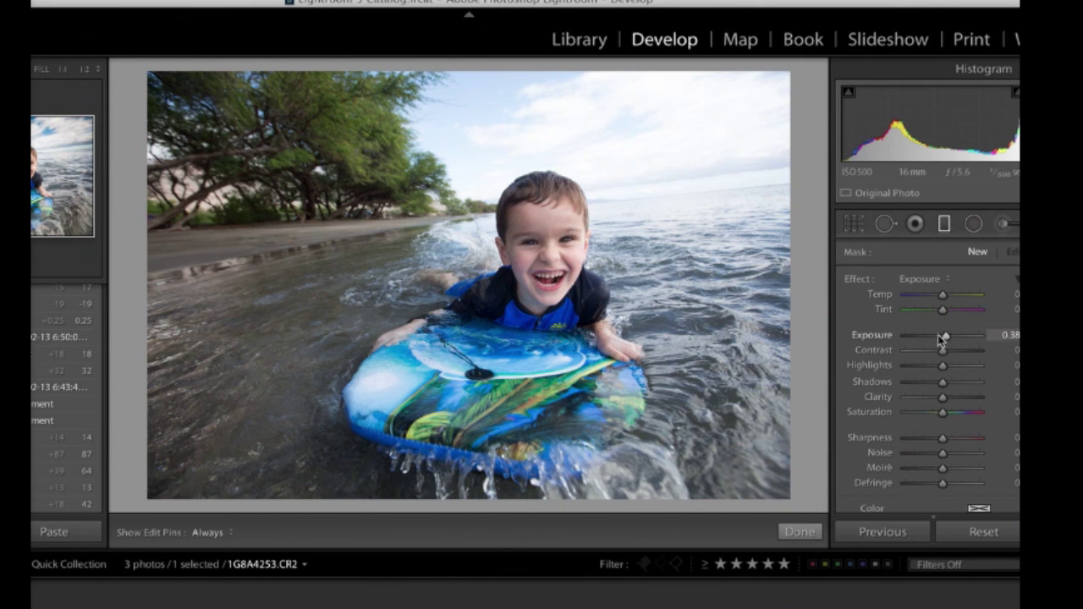
drag(946, 338, 943, 339)
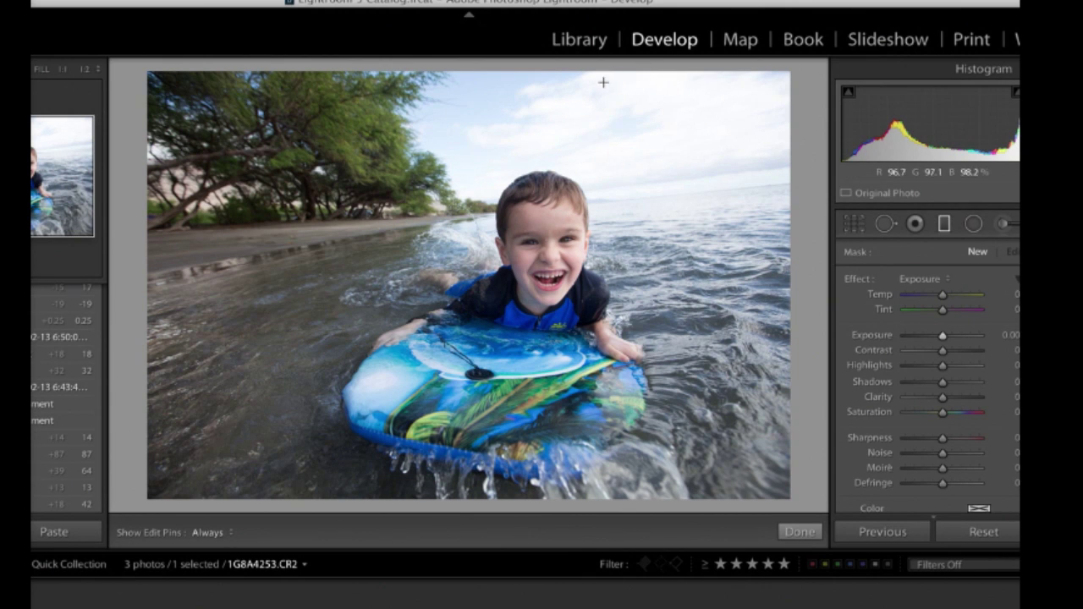
drag(601, 83, 560, 327)
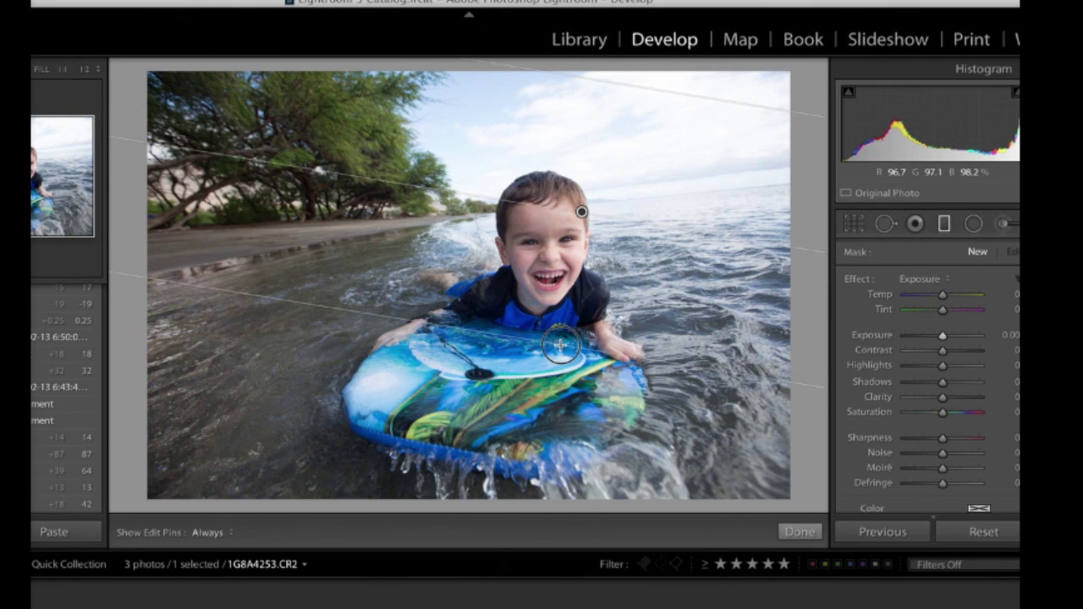
- Select the sky filter and pull its Exposure to -4.00, then settle it at -1.37
click(560, 344)
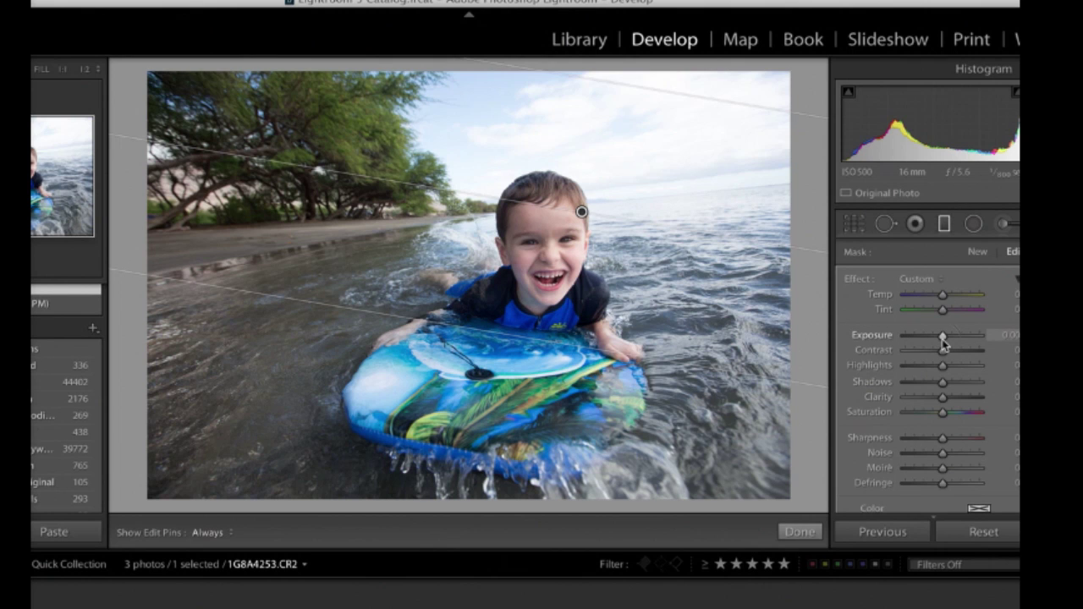
click(943, 342)
drag(943, 341, 899, 341)
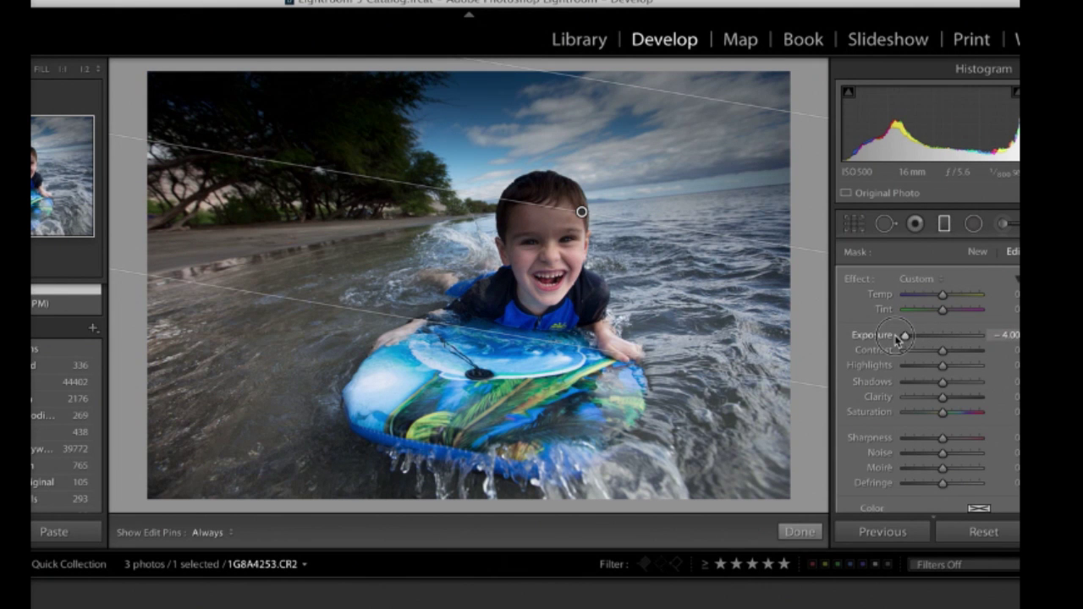
drag(897, 339, 930, 337)
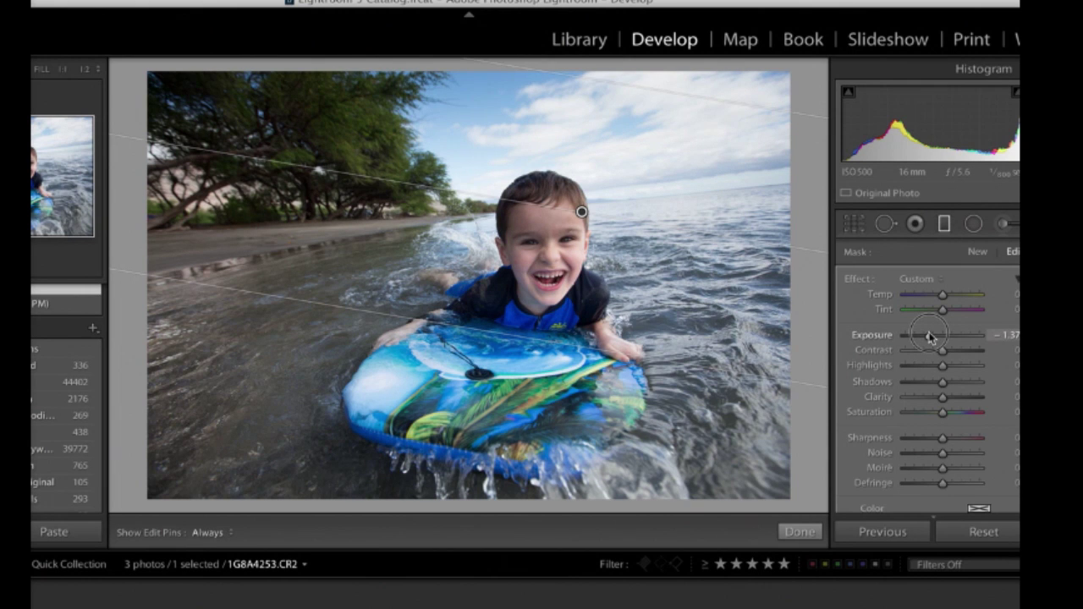
drag(929, 337, 929, 336)
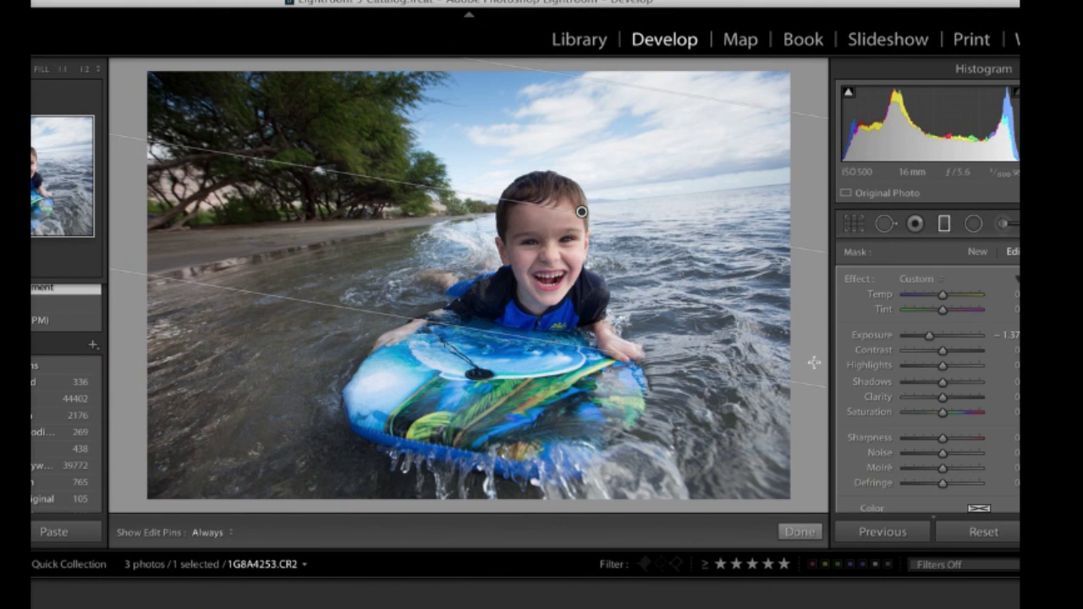
- Set the sky filter's Exposure to -2.04 and its Shadows to 100
click(963, 385)
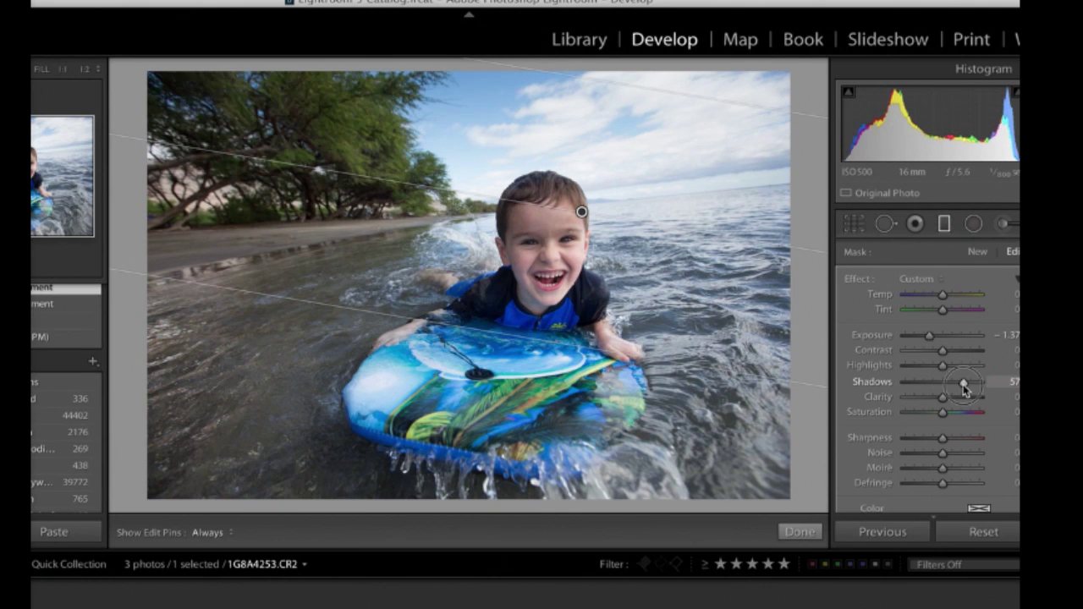
mouse_move(963, 384)
mouse_down()
mouse_move(932, 384)
mouse_move(962, 386)
mouse_up()
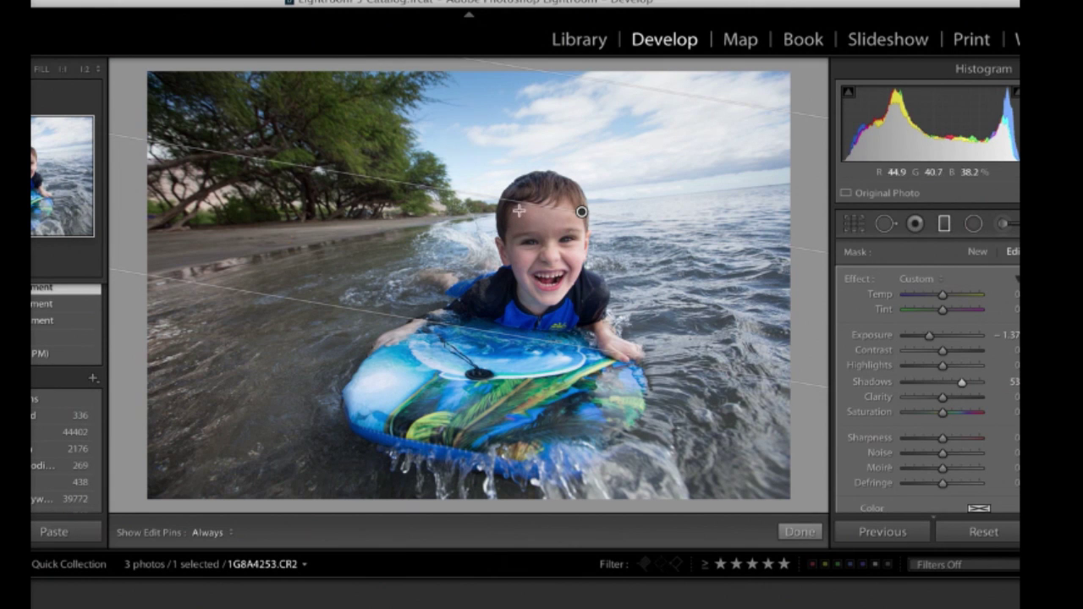
click(929, 337)
drag(929, 339, 922, 338)
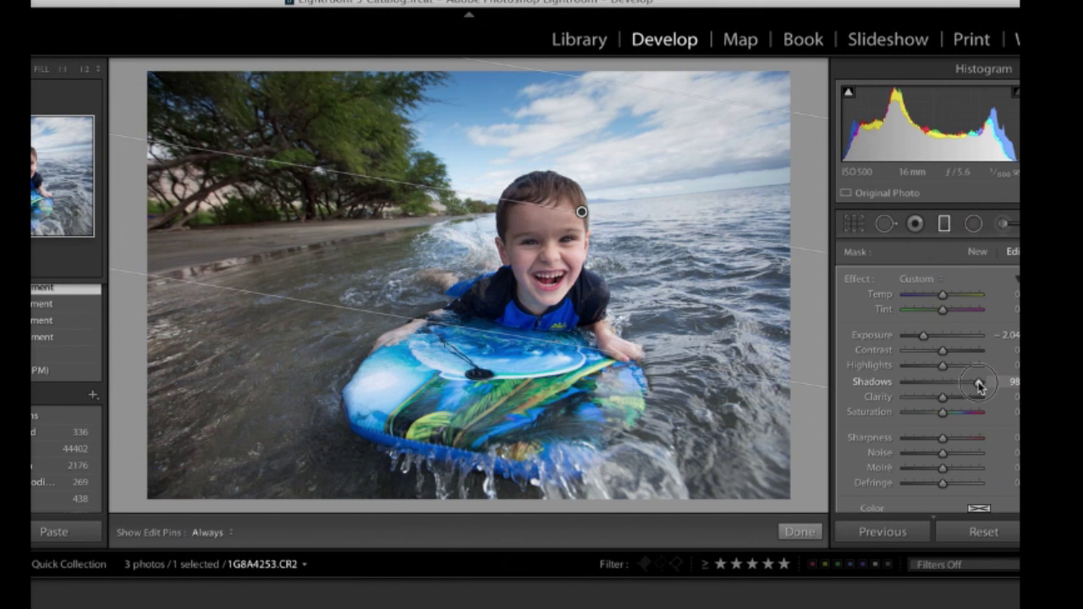
drag(979, 385, 984, 386)
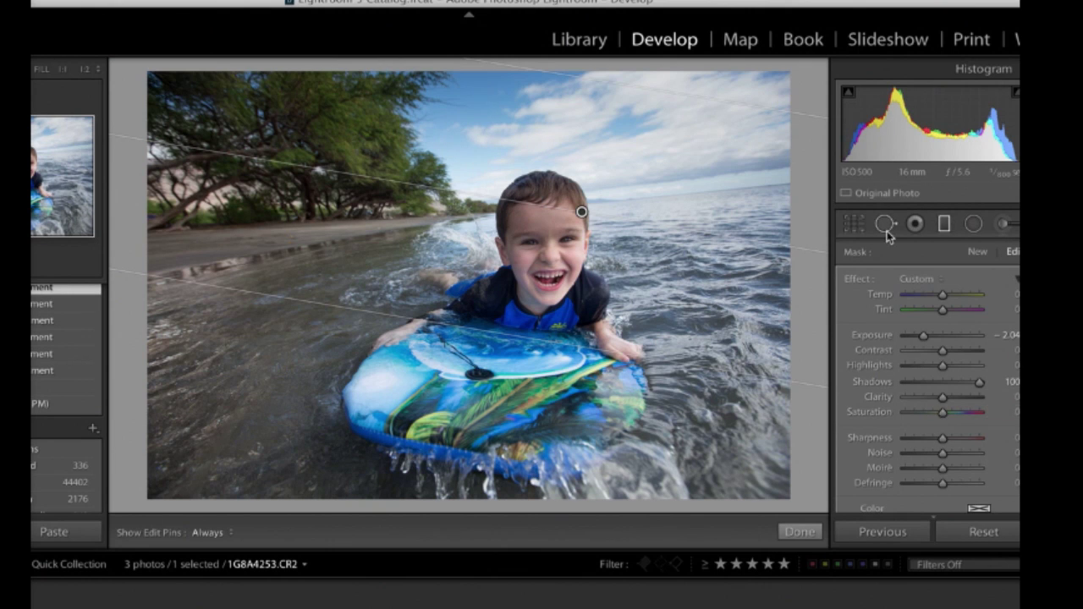
- Start a new graduated filter using the Saturation effect preset
click(946, 224)
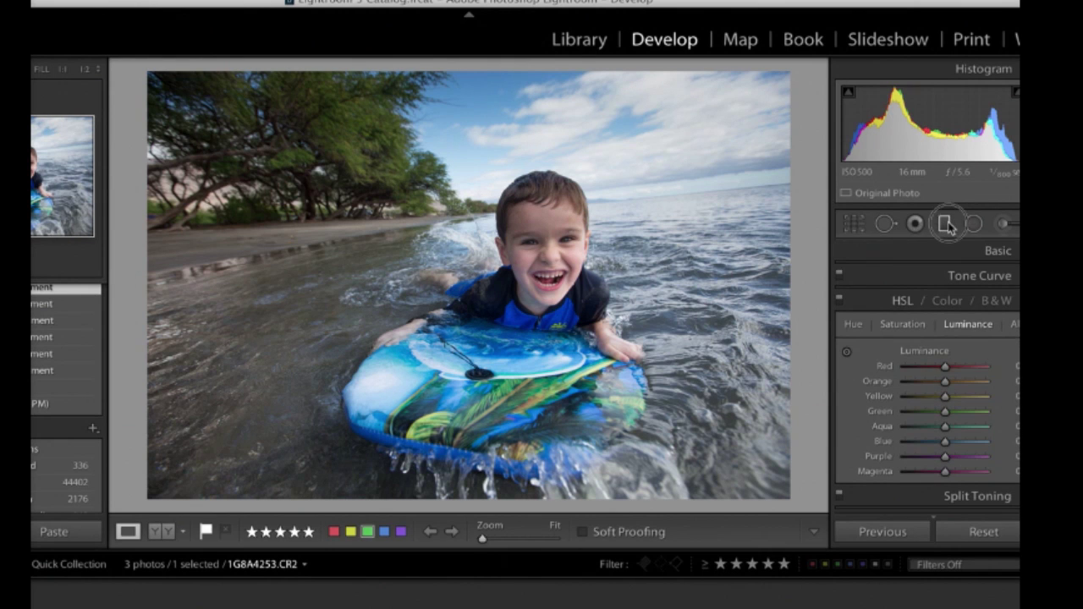
click(948, 222)
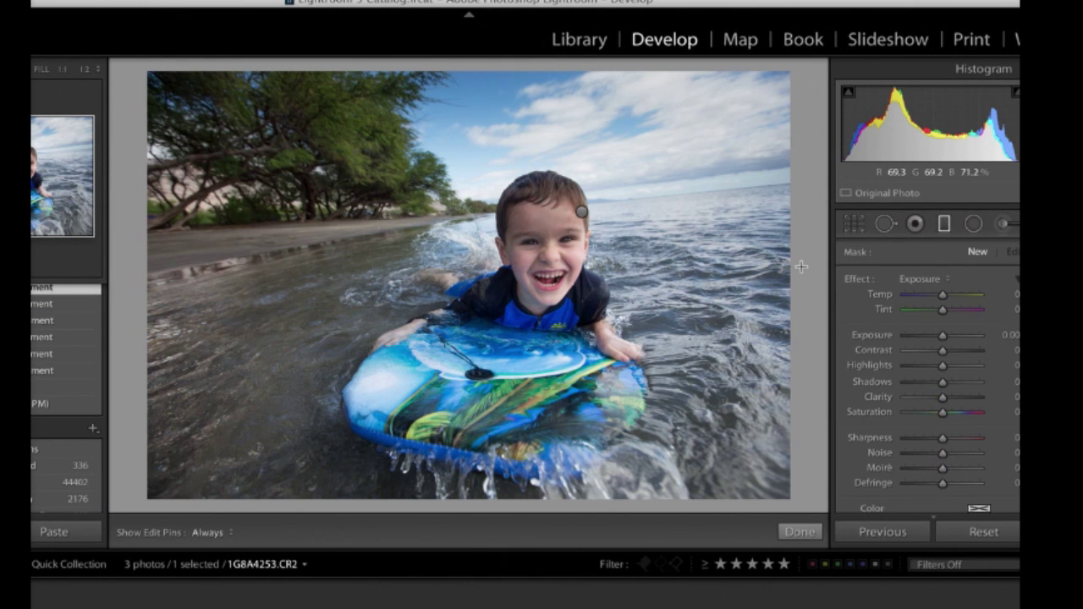
click(924, 279)
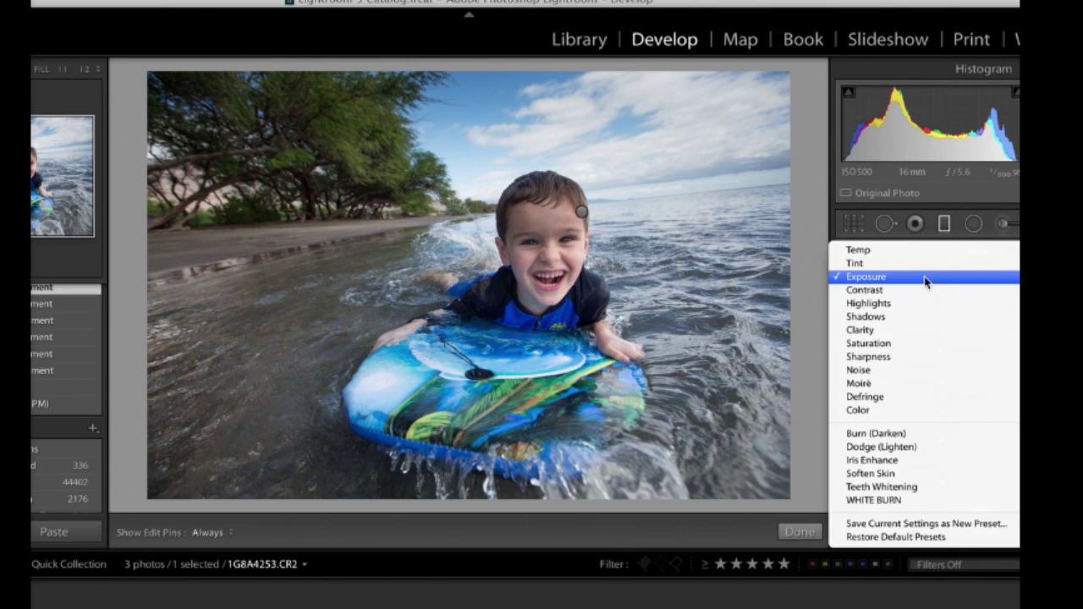
click(921, 344)
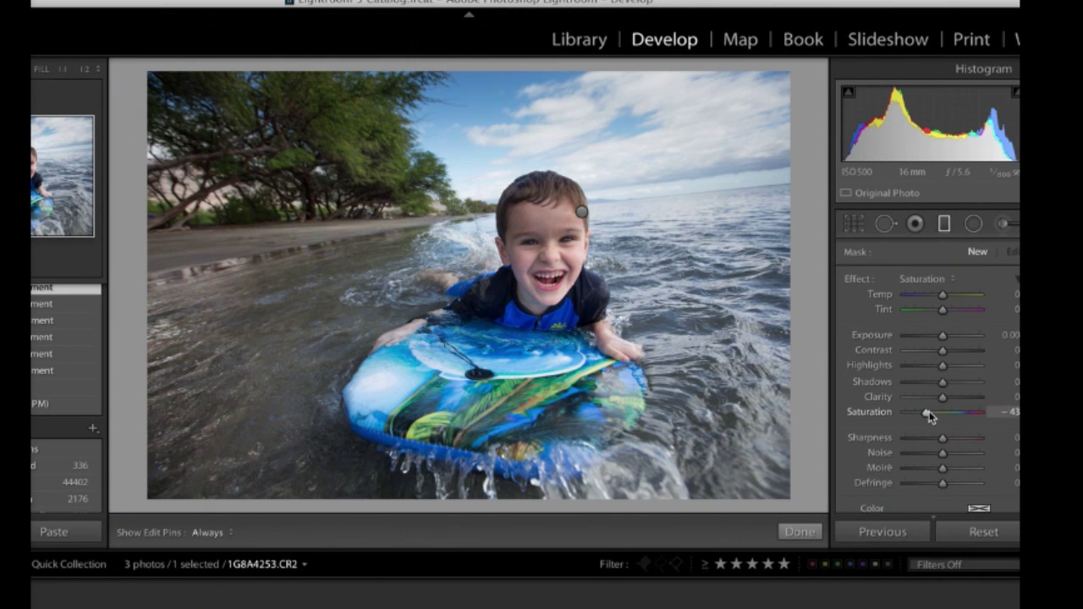
mouse_move(929, 412)
mouse_down()
mouse_move(972, 412)
mouse_move(943, 417)
mouse_up()
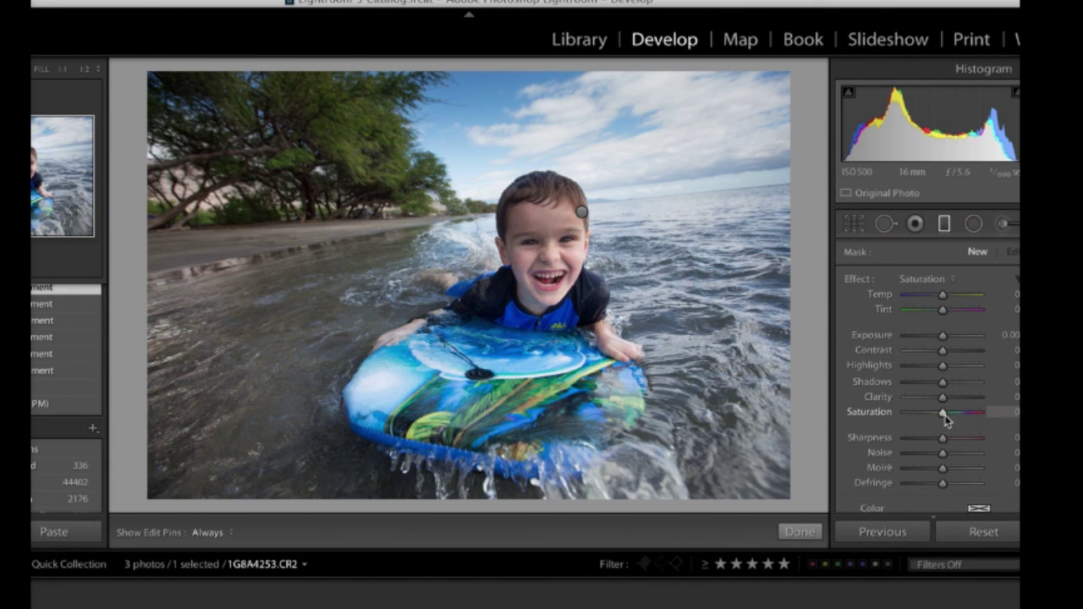
click(939, 281)
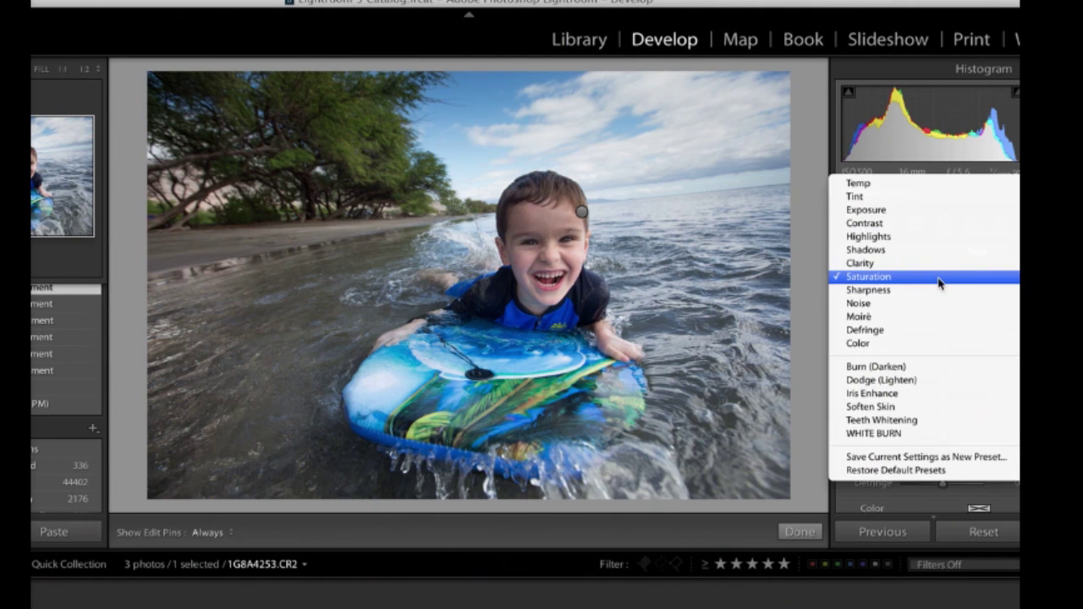
click(938, 281)
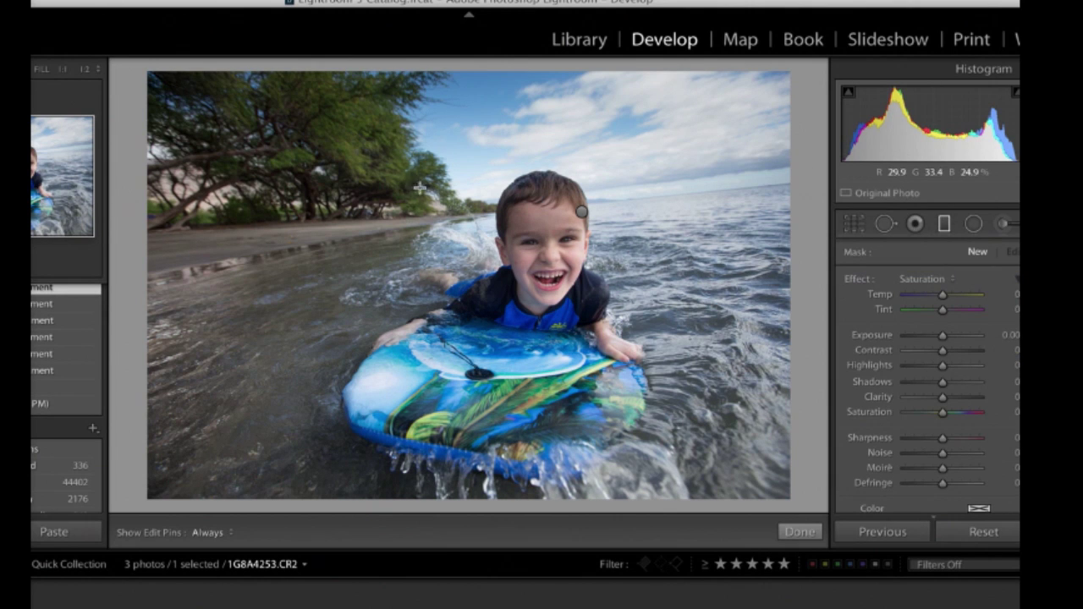
- Drag the new gradient down over the sky and set its Saturation to 29
drag(550, 81, 535, 222)
drag(534, 292, 534, 308)
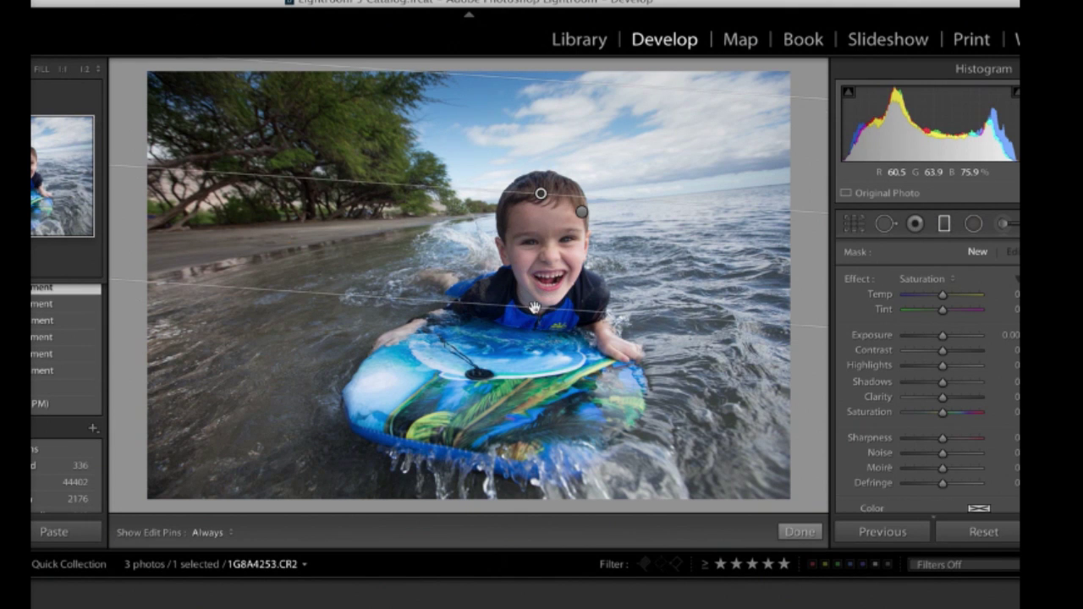
click(969, 414)
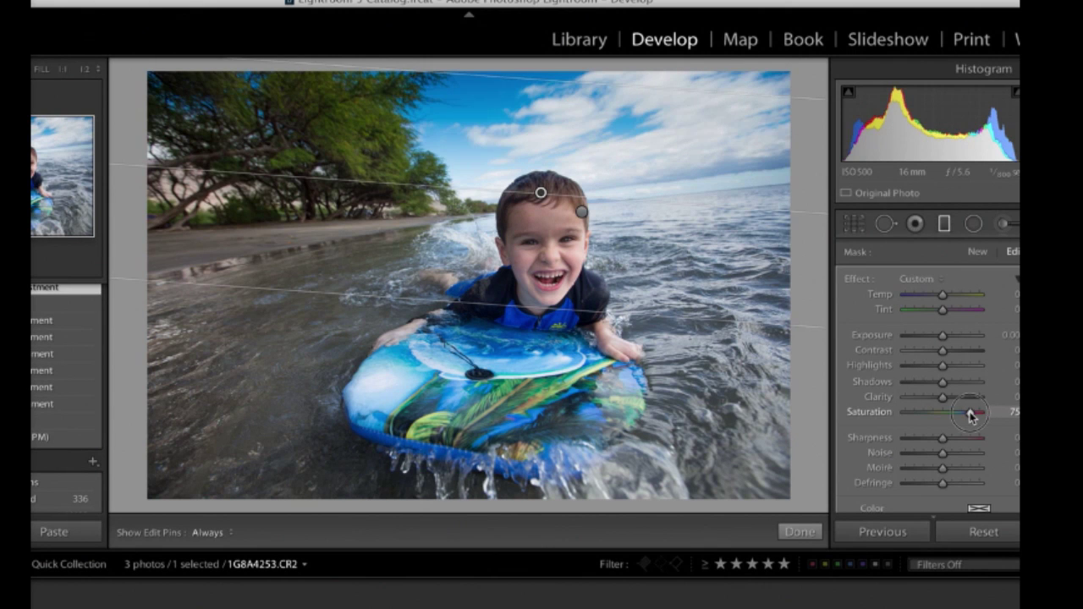
mouse_move(971, 414)
mouse_down()
mouse_move(941, 414)
mouse_move(973, 415)
mouse_move(954, 416)
mouse_up()
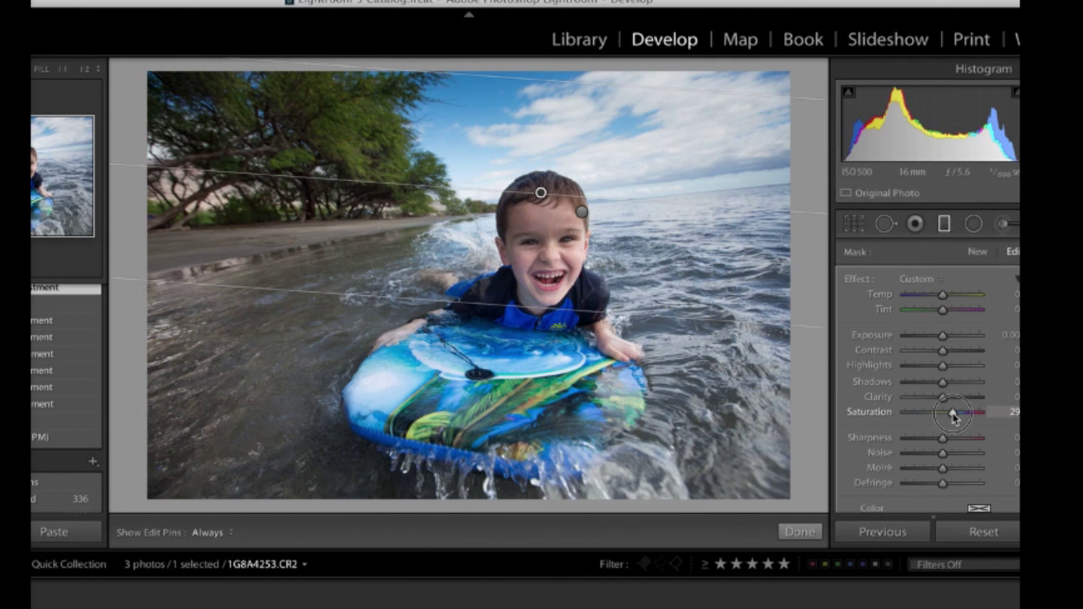
drag(954, 415, 954, 416)
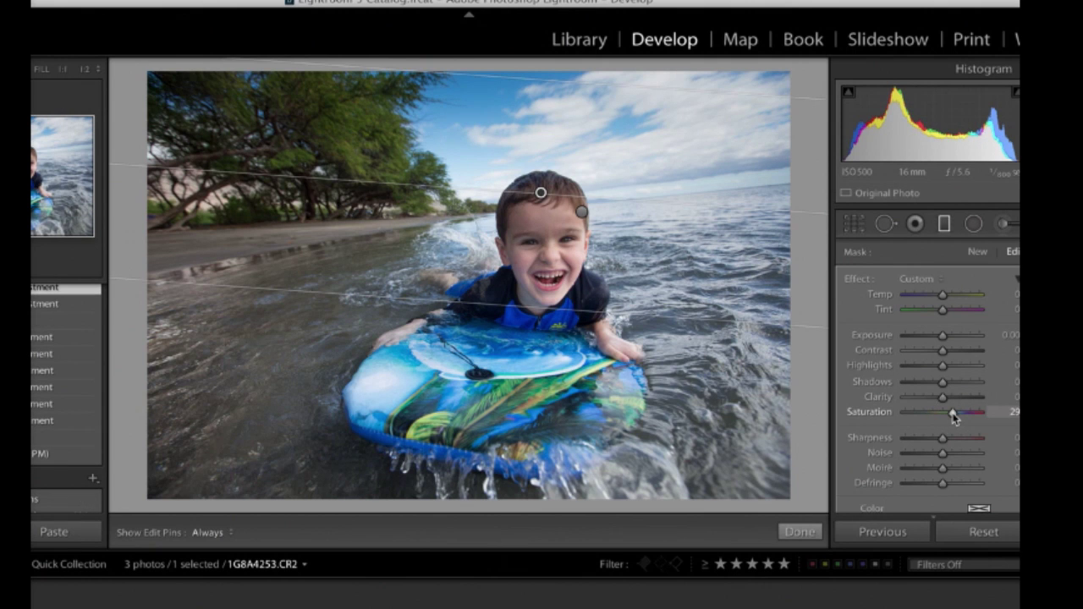
- Finish the filter edits and toggle Before/After twice, ending on the edited version
click(799, 532)
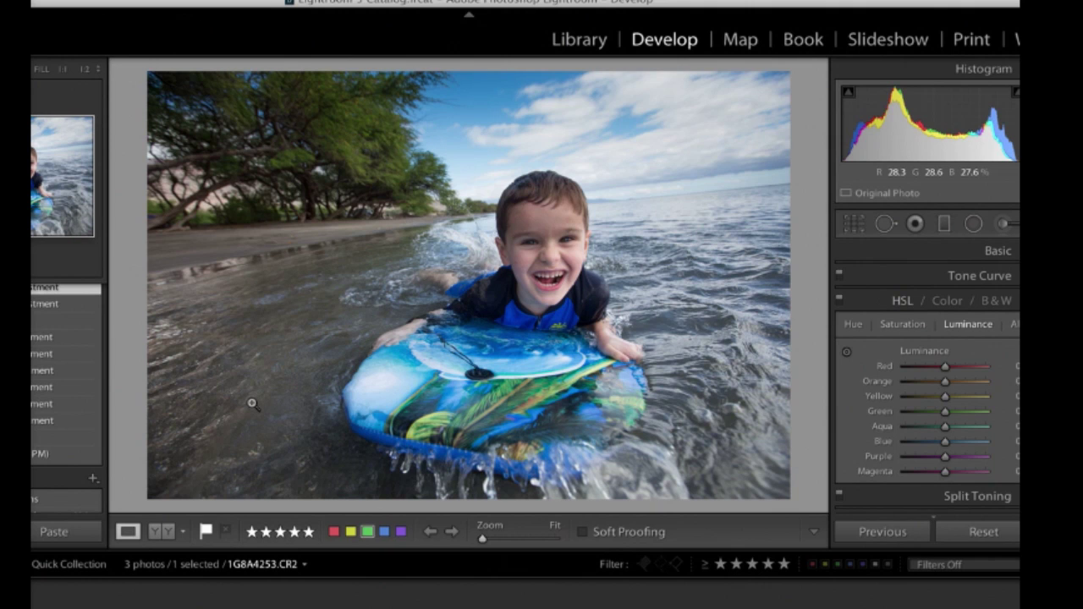
key(backslash)
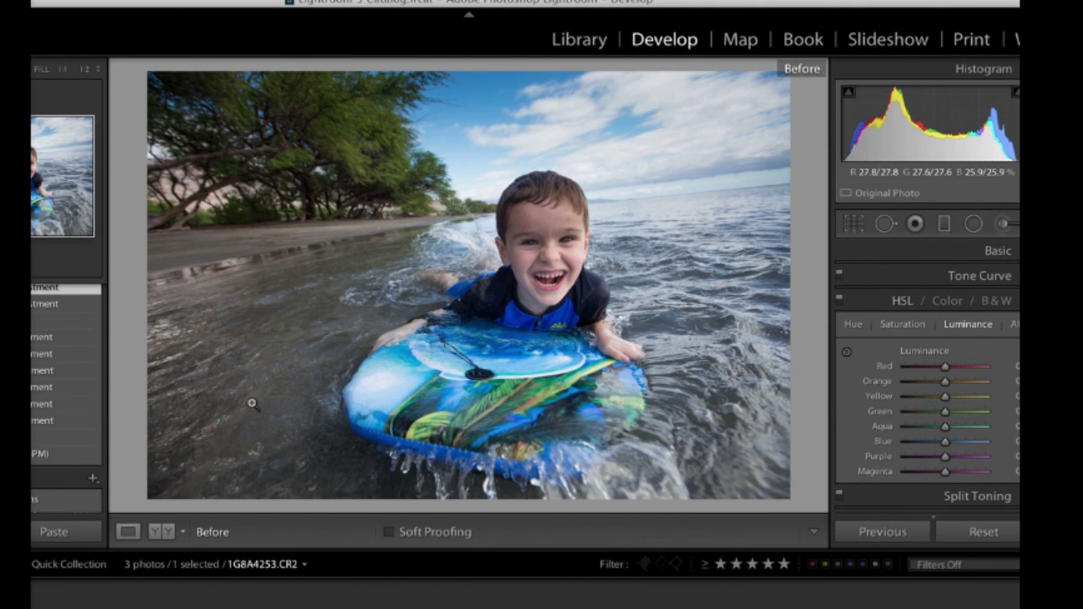
key(backslash)
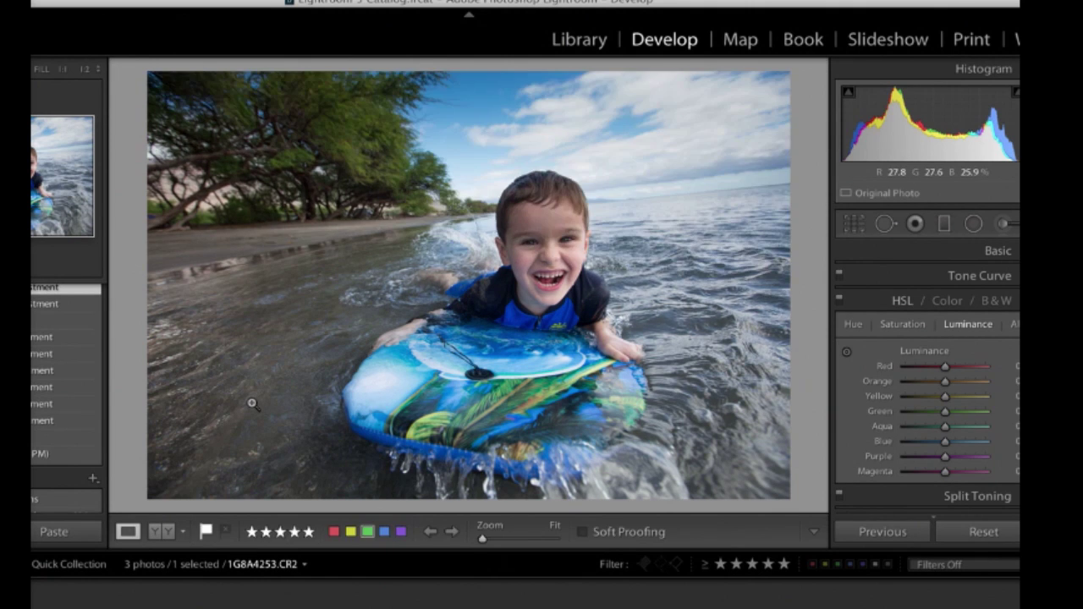
key(backslash)
key(backslash)
key(backslash)
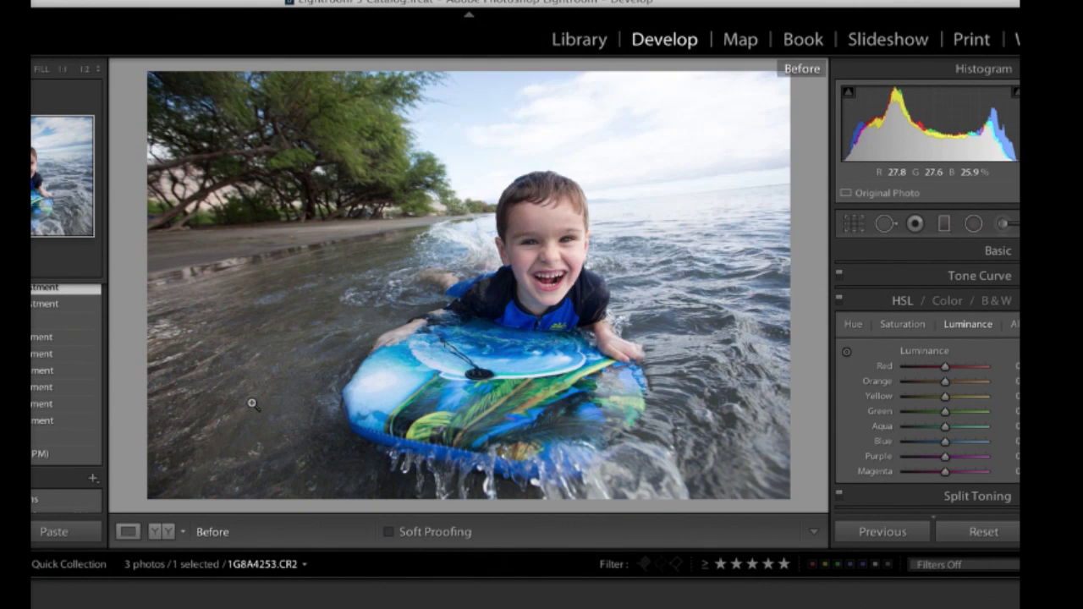
key(backslash)
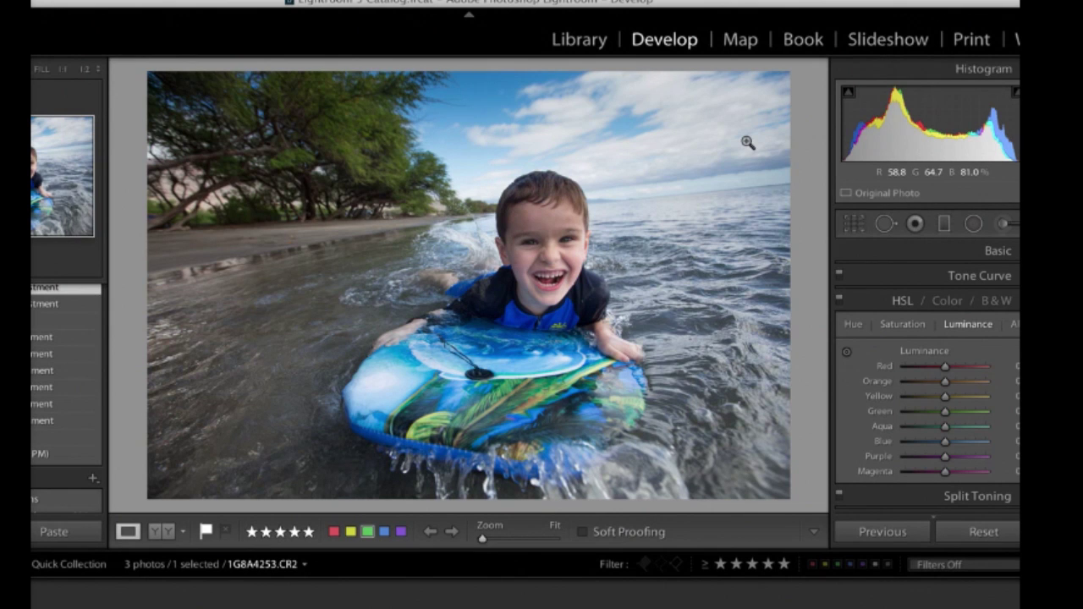
- Add a Clarity graduated filter rising from the bottom of the photo
click(944, 224)
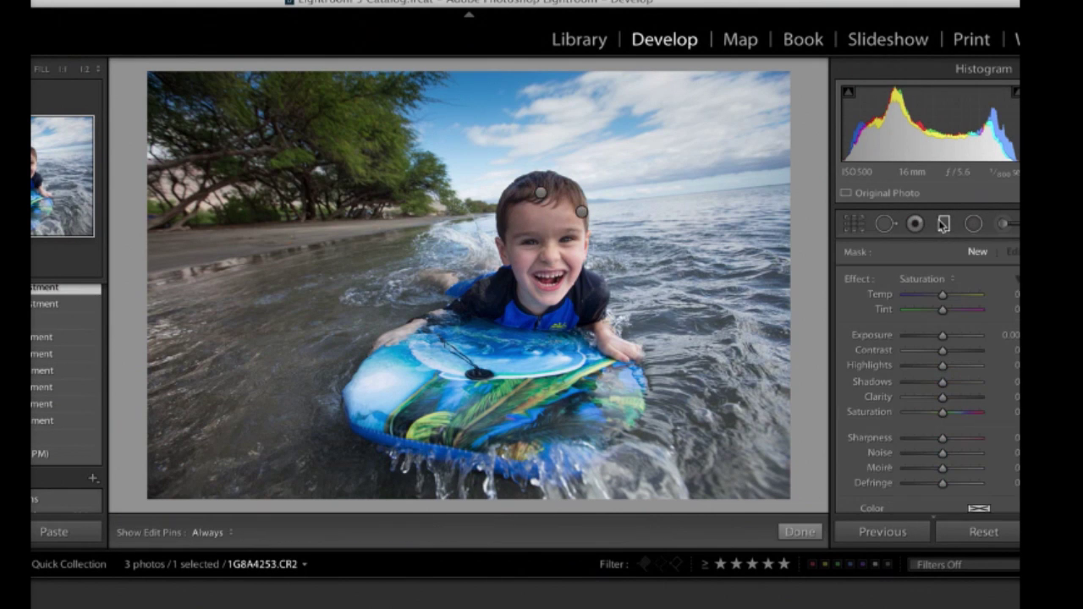
click(914, 282)
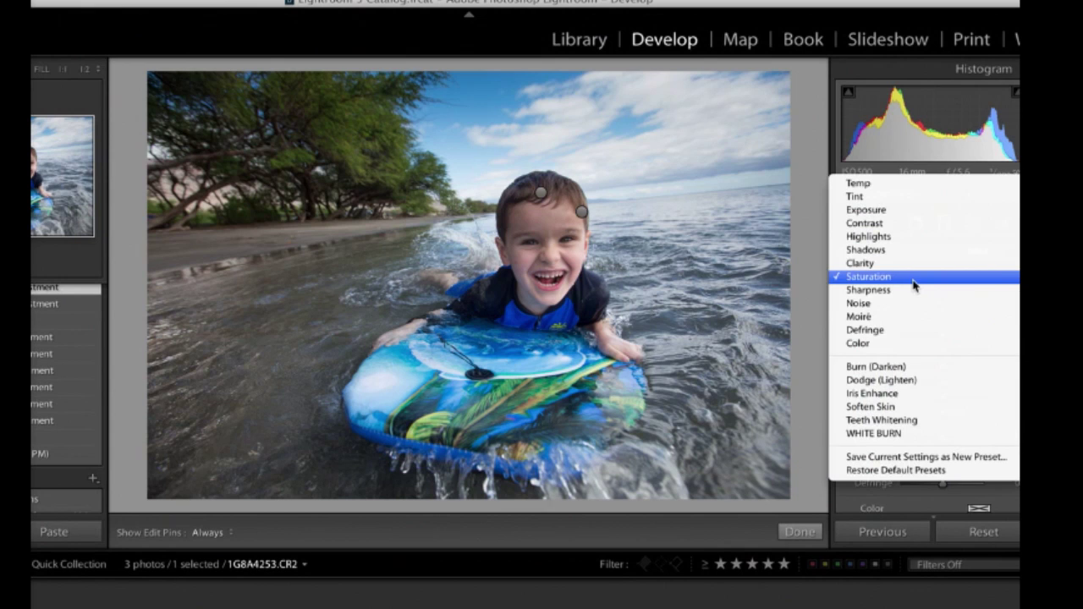
click(910, 269)
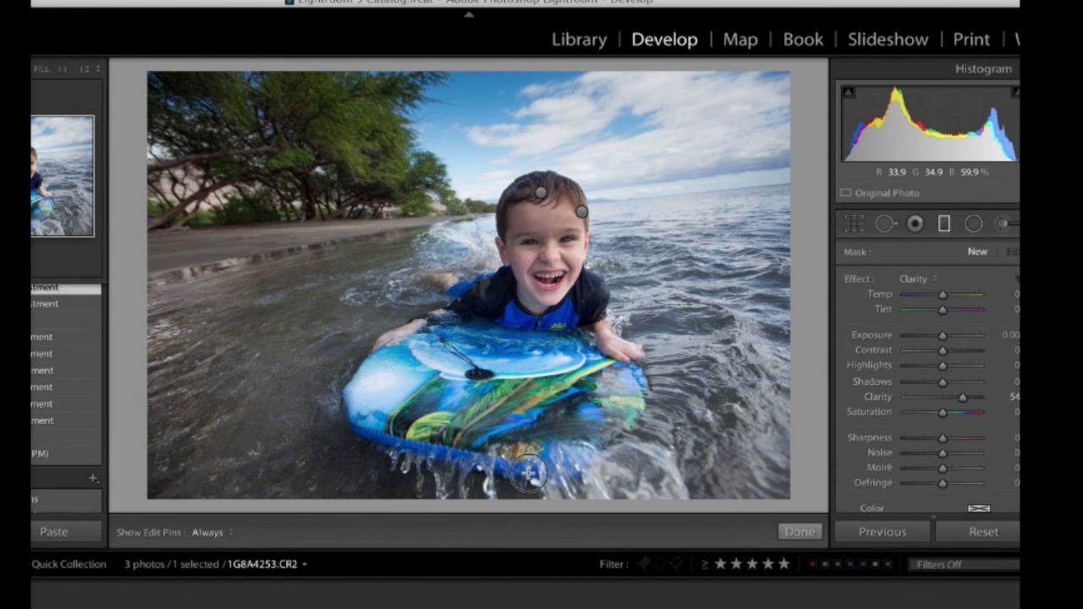
drag(528, 474, 505, 115)
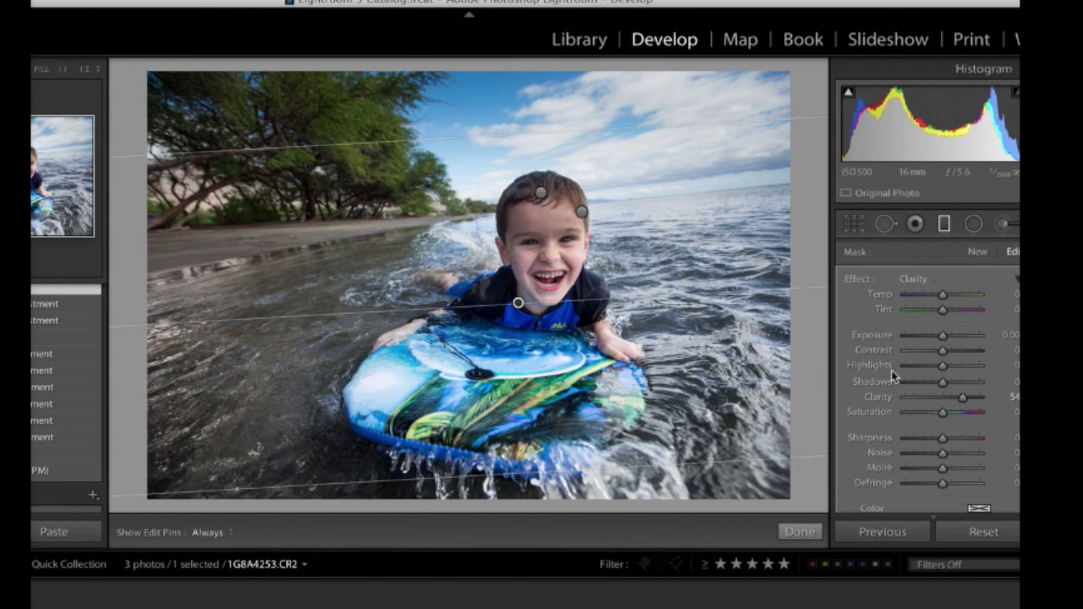
- Set the bottom filter's Clarity to about 17 and Shadows to 25, then finish editing
click(901, 399)
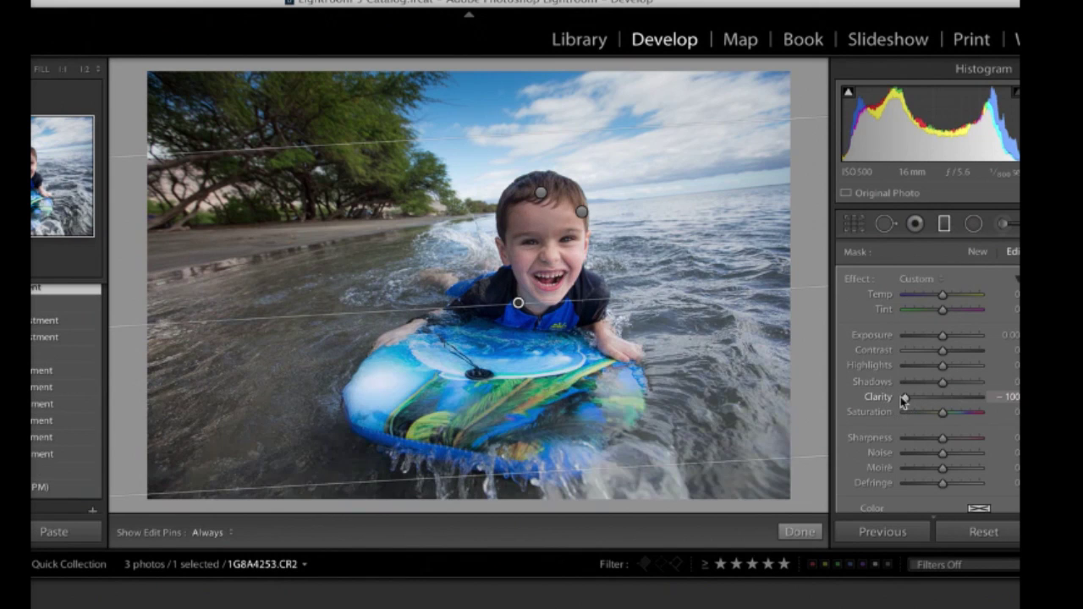
drag(901, 399, 1006, 402)
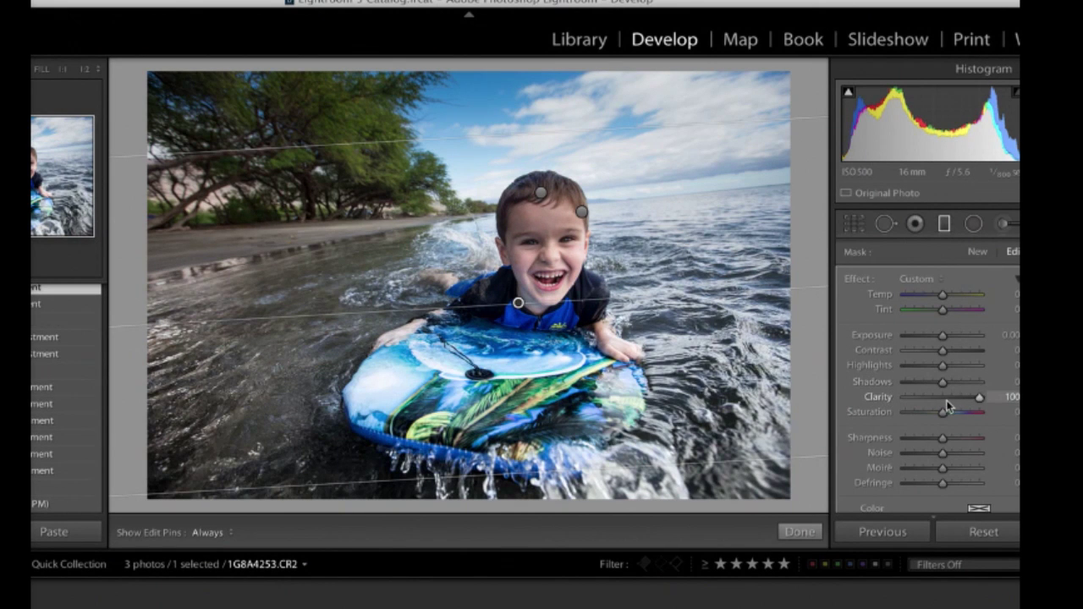
click(945, 398)
drag(945, 404, 947, 402)
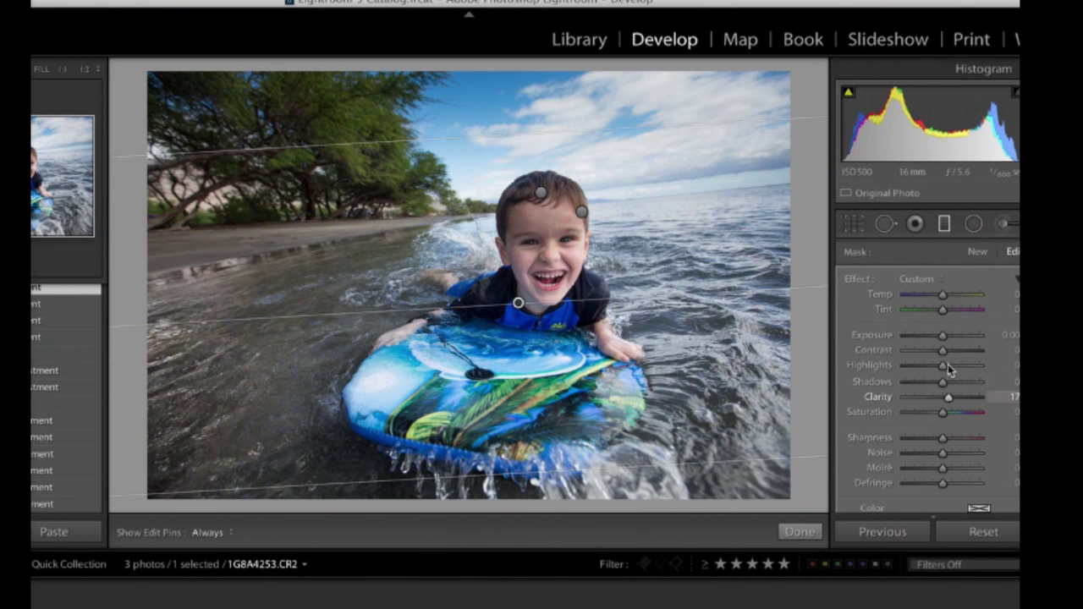
click(954, 382)
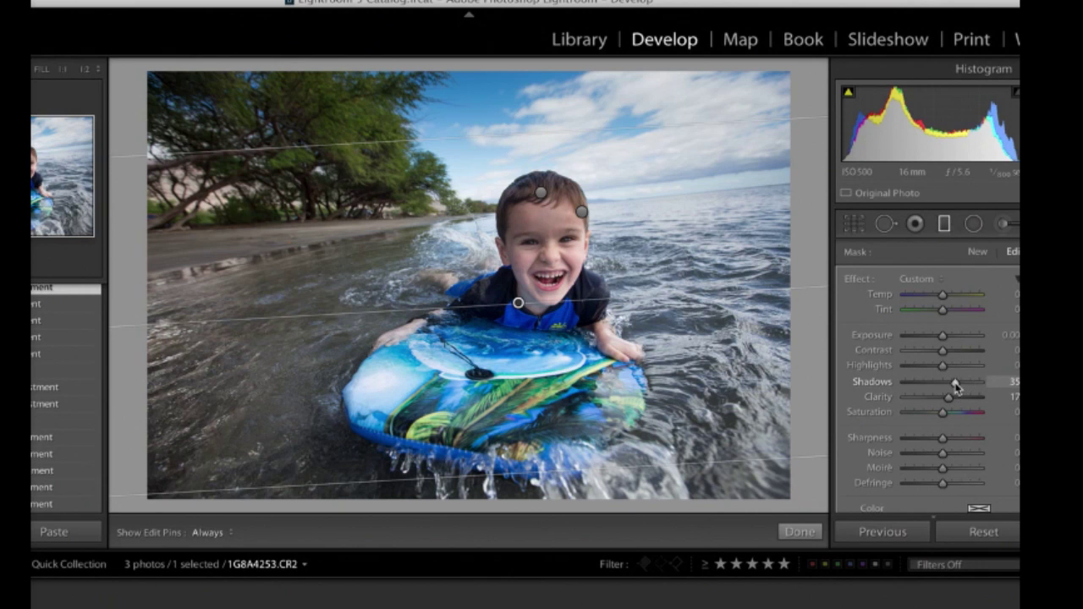
drag(955, 385, 951, 382)
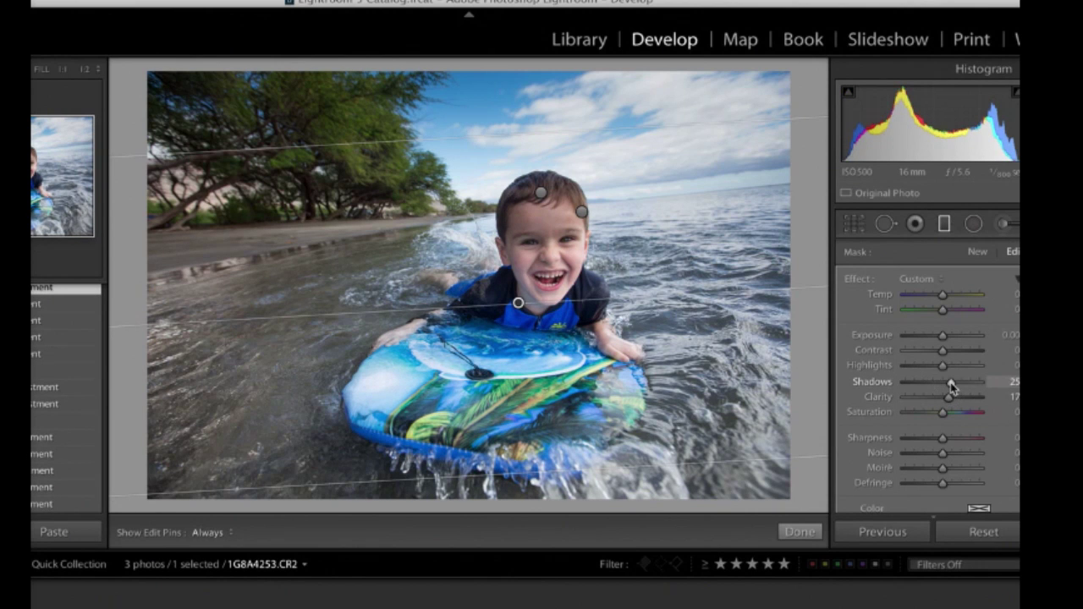
click(800, 531)
- Compare the bodyboard photo's Before and After views, then move to seascape 1G8A4177.CR2
key(backslash)
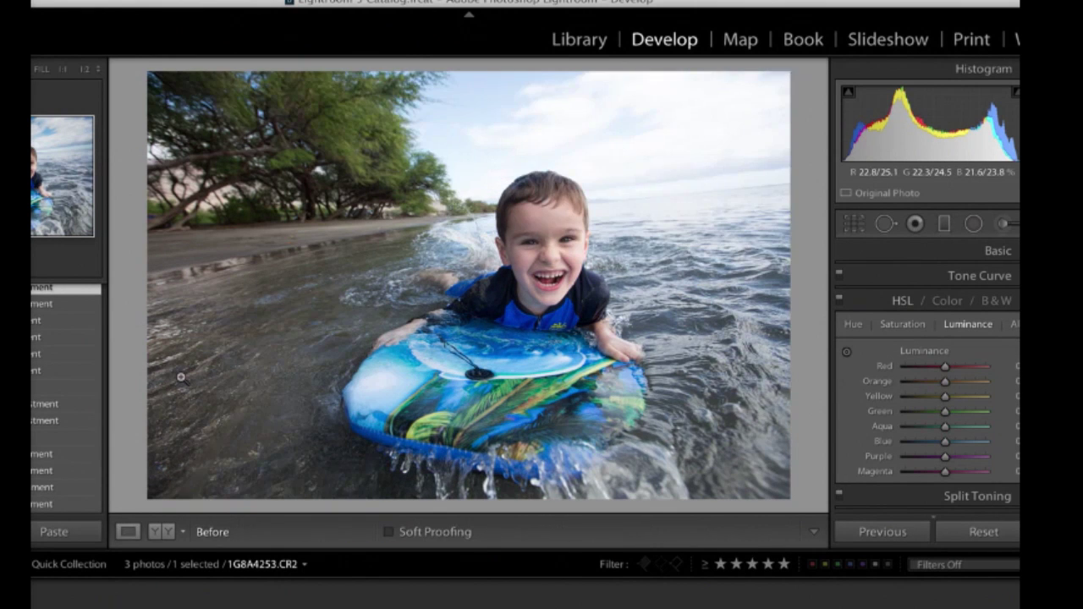
key(backslash)
key(backslash)
key(backslash)
key(backslash)
key(backslash)
key(backslash)
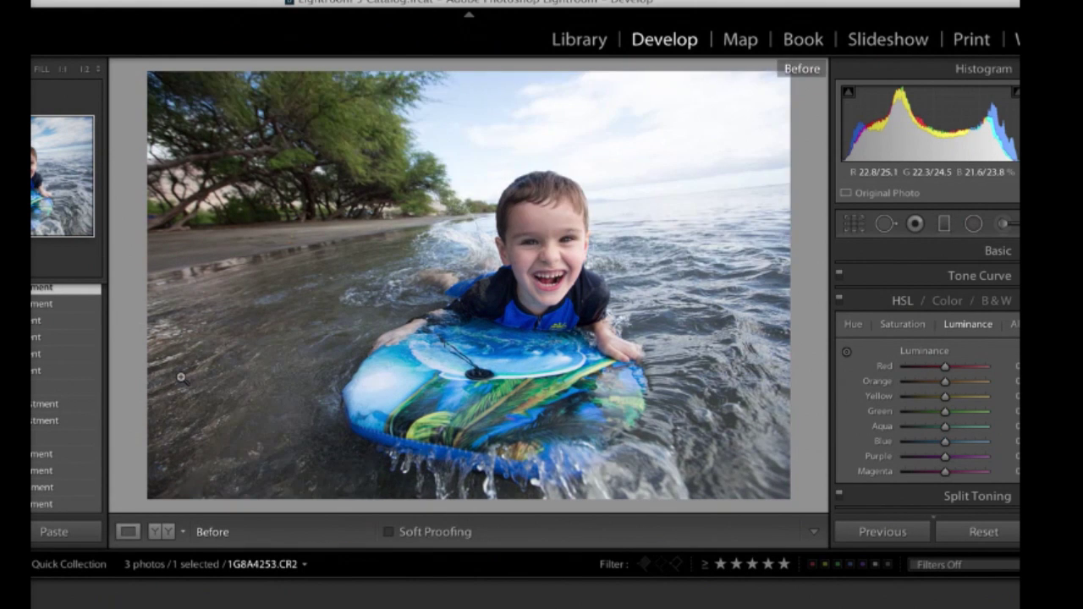
key(backslash)
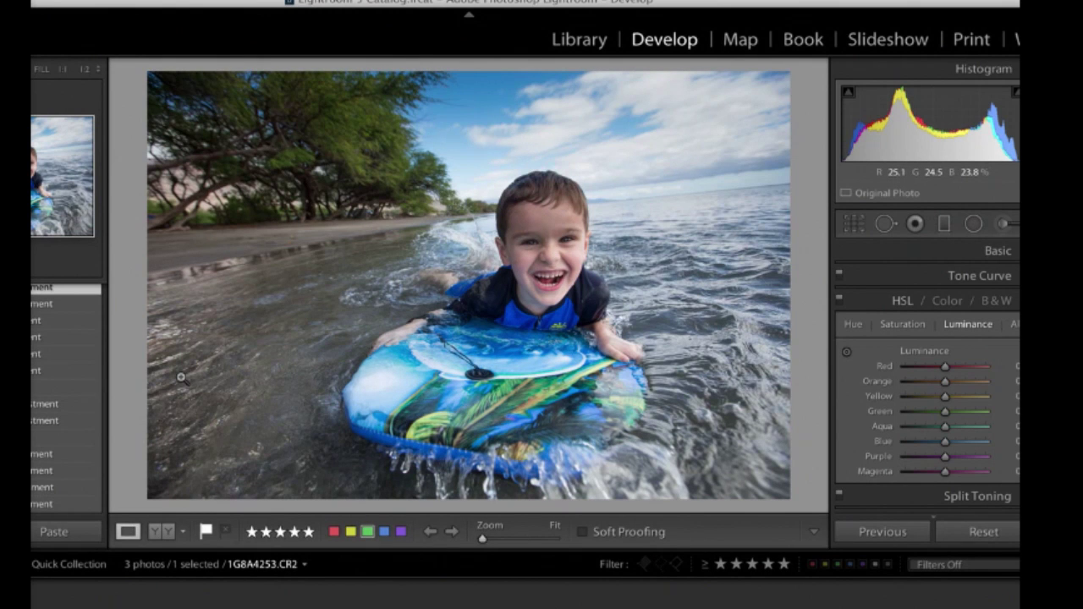
key(backslash)
key(backslash)
key(Left)
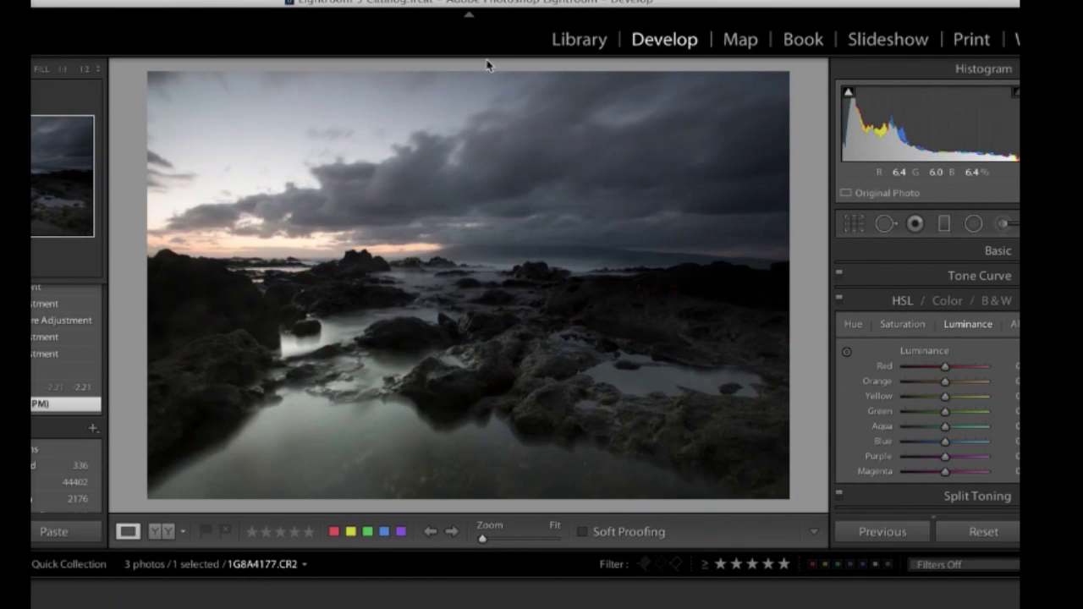
- Straighten the seascape 1G8A4177.CR2 with a crop angle of about -2.02 degrees
key(Left)
key(Right)
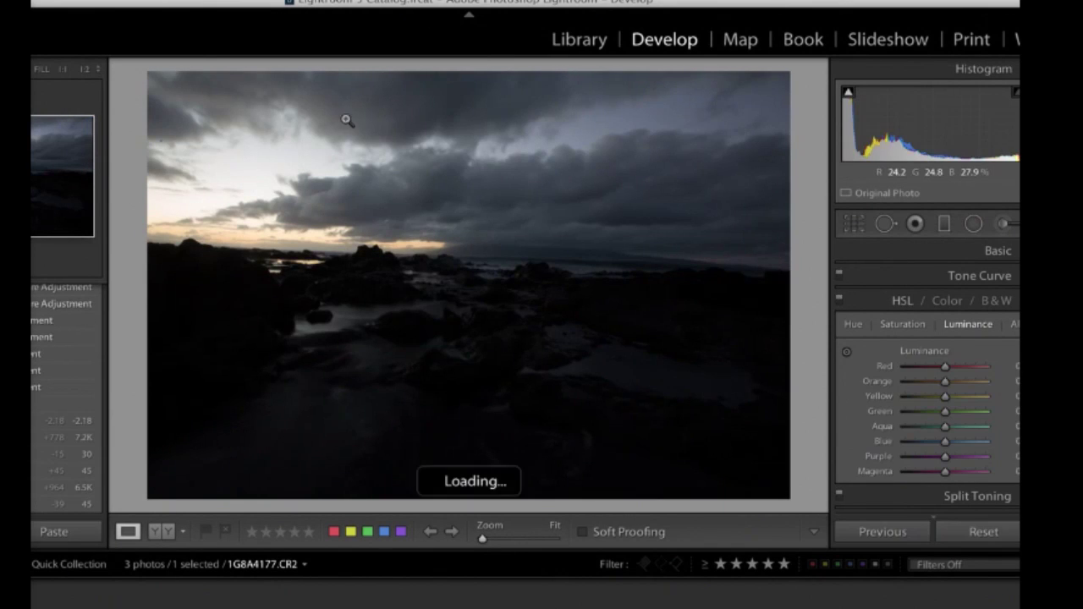
key(Left)
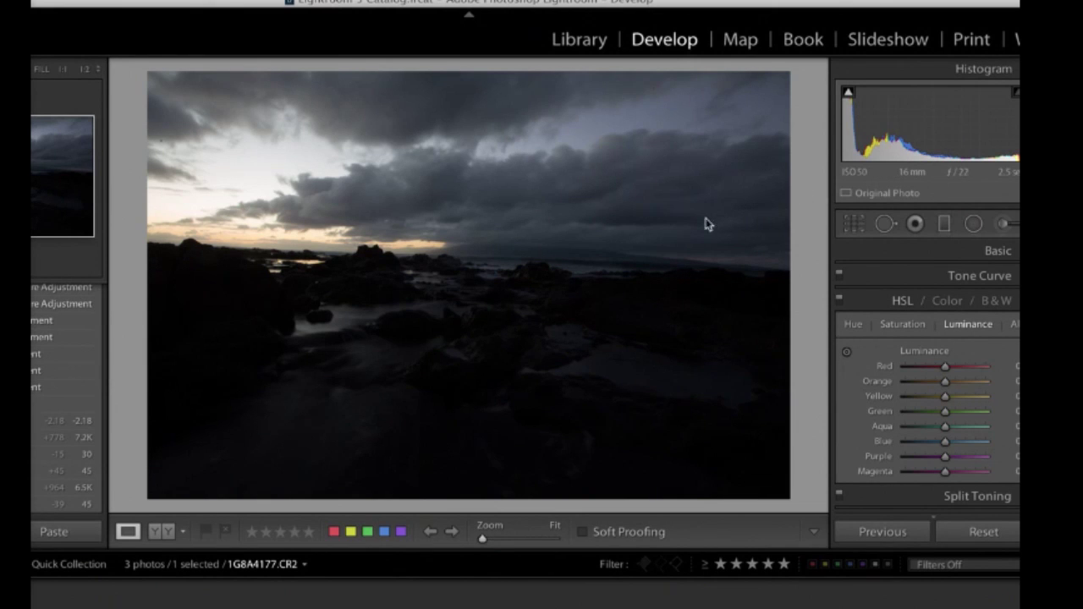
click(853, 224)
mouse_move(810, 334)
mouse_down()
mouse_move(810, 315)
mouse_move(805, 324)
mouse_up()
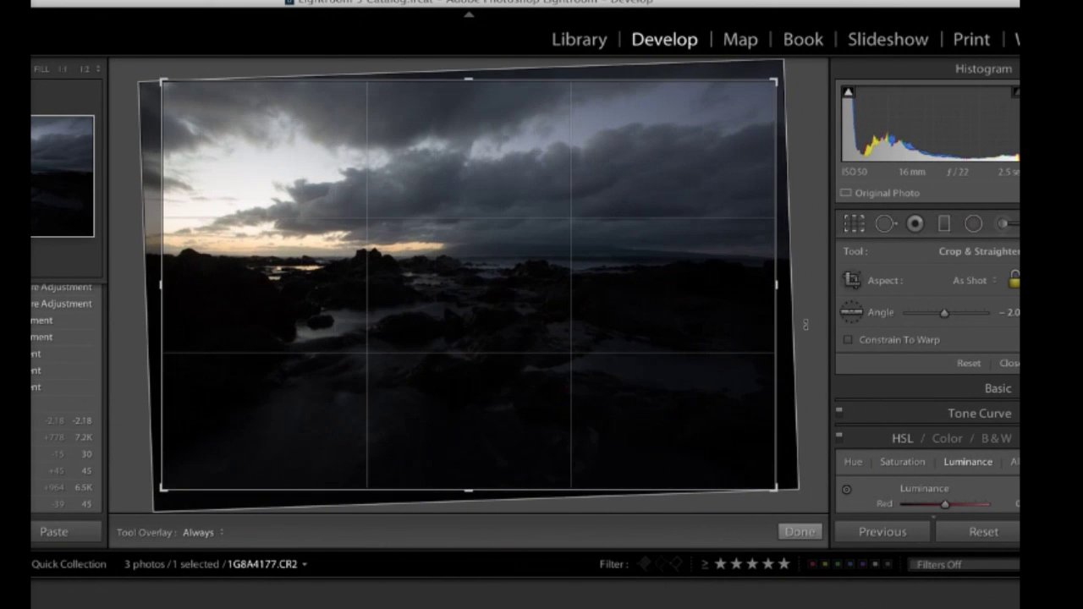
key(Return)
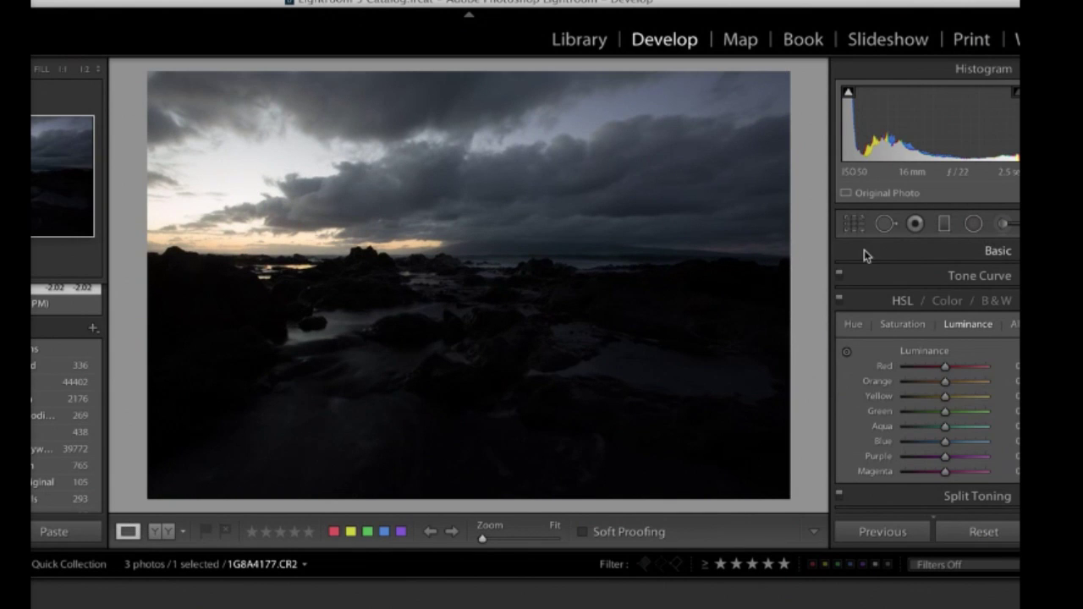
- Add a foreground graduated filter with Exposure 0.26, Shadows 66 and Clarity 62
click(944, 225)
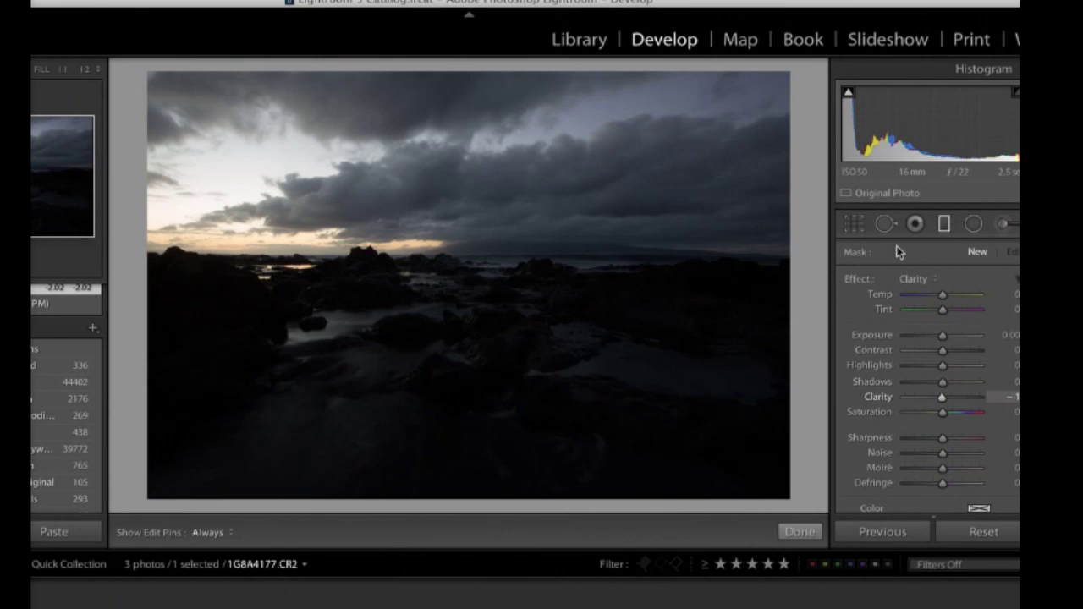
click(916, 279)
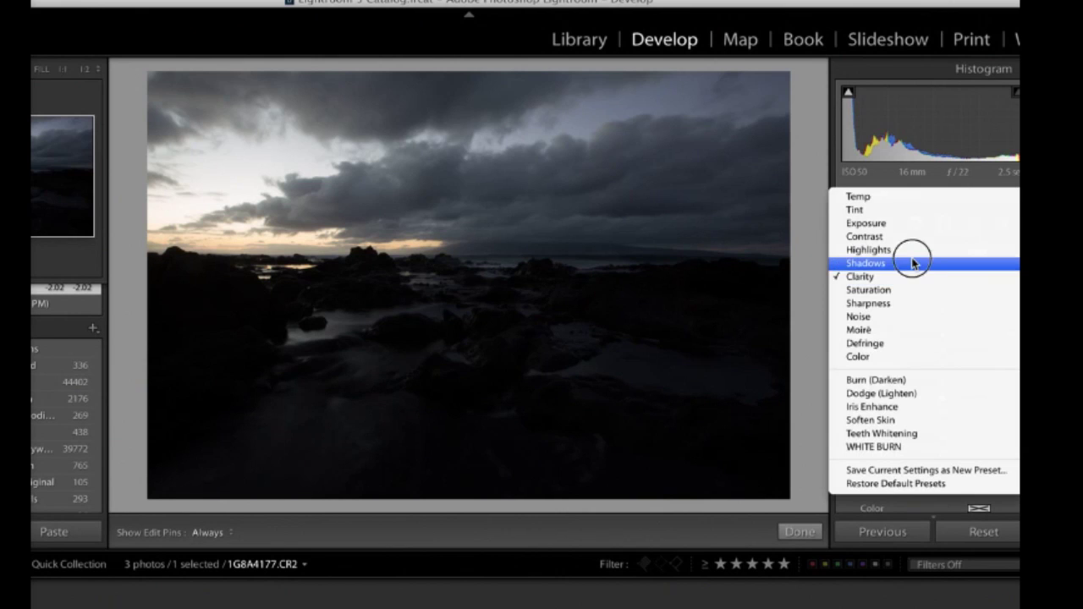
click(914, 263)
drag(943, 382, 957, 382)
drag(943, 338, 945, 339)
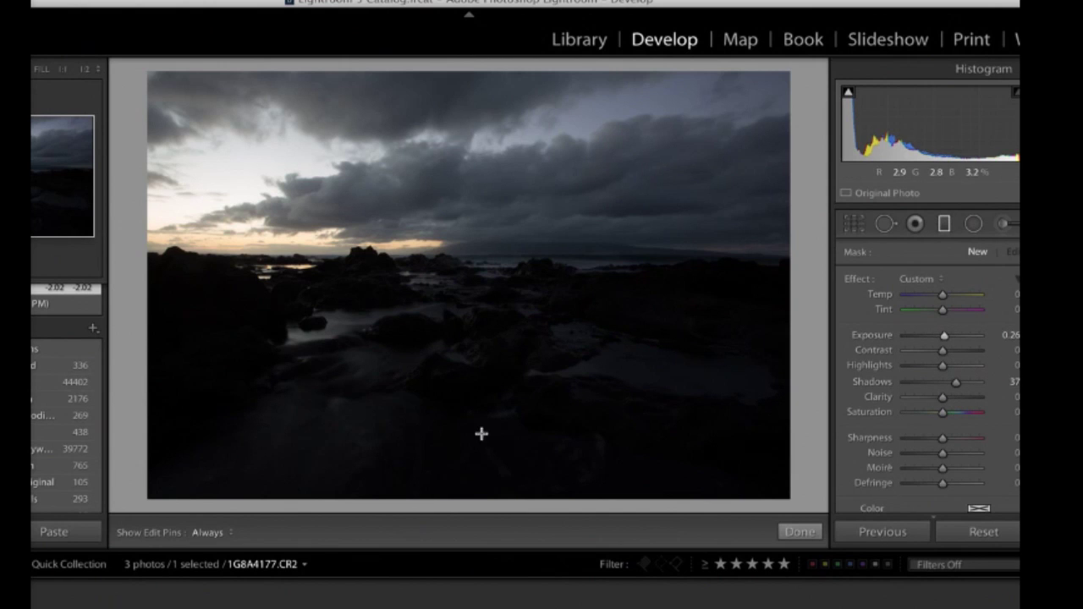
drag(483, 399, 486, 92)
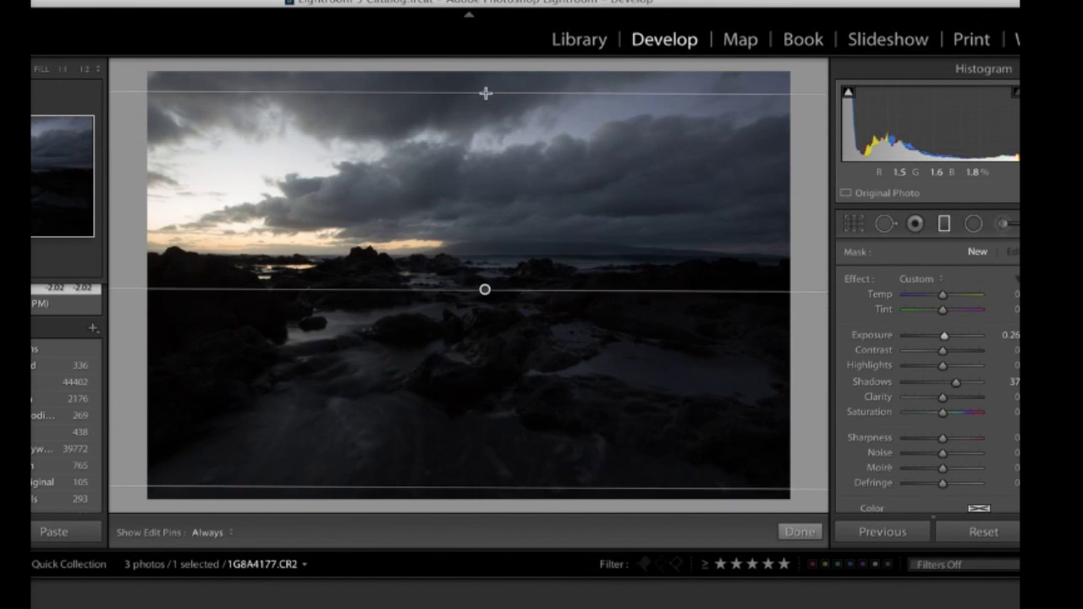
drag(956, 381, 967, 382)
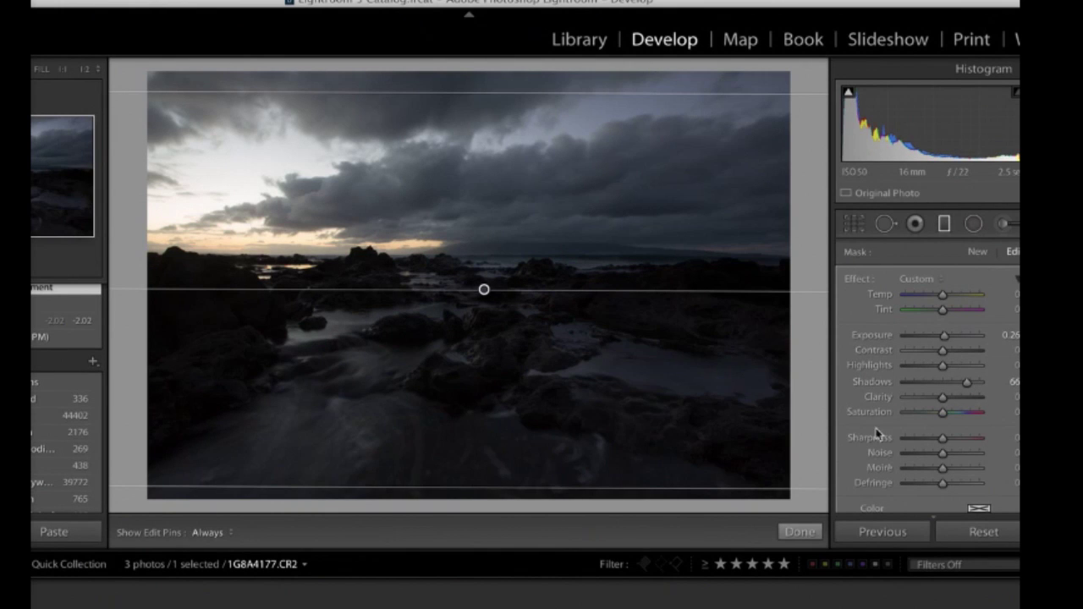
mouse_move(942, 396)
mouse_down()
mouse_move(964, 404)
mouse_move(963, 391)
mouse_up()
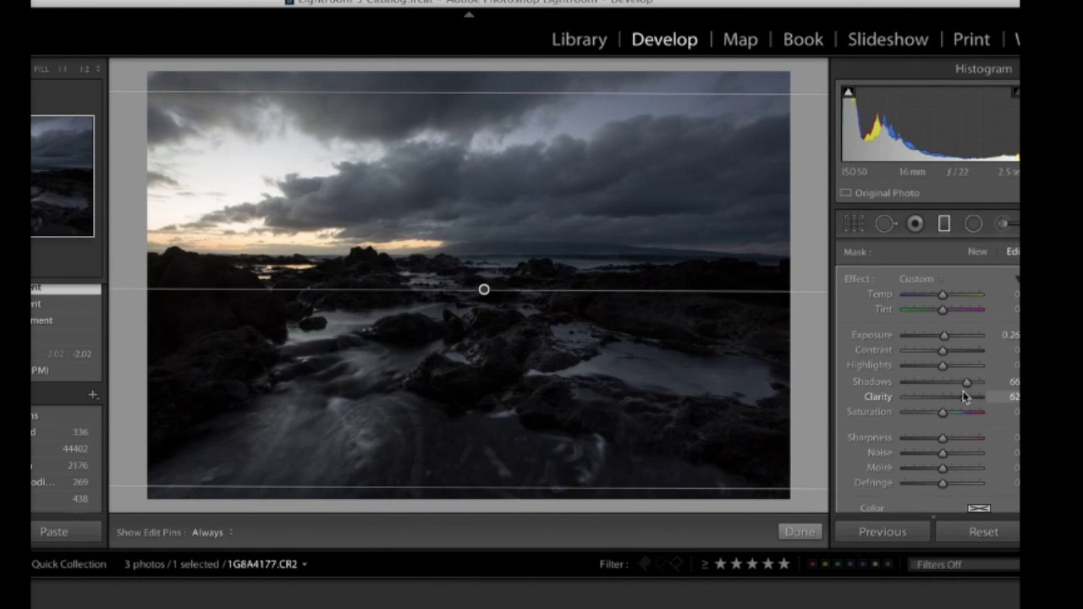
click(799, 533)
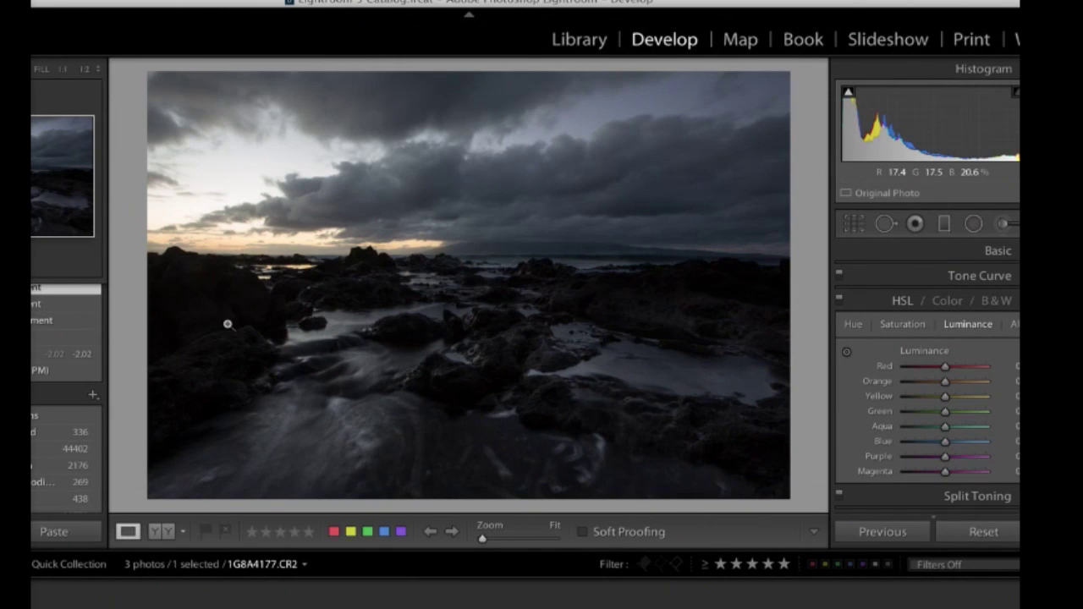
key(backslash)
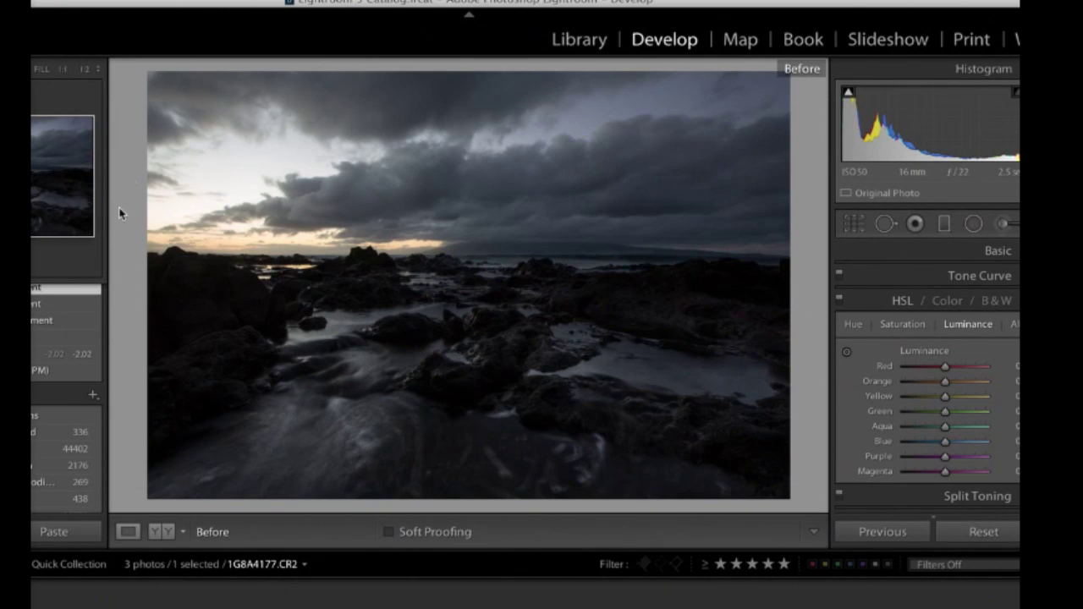
key(backslash)
key(backslash)
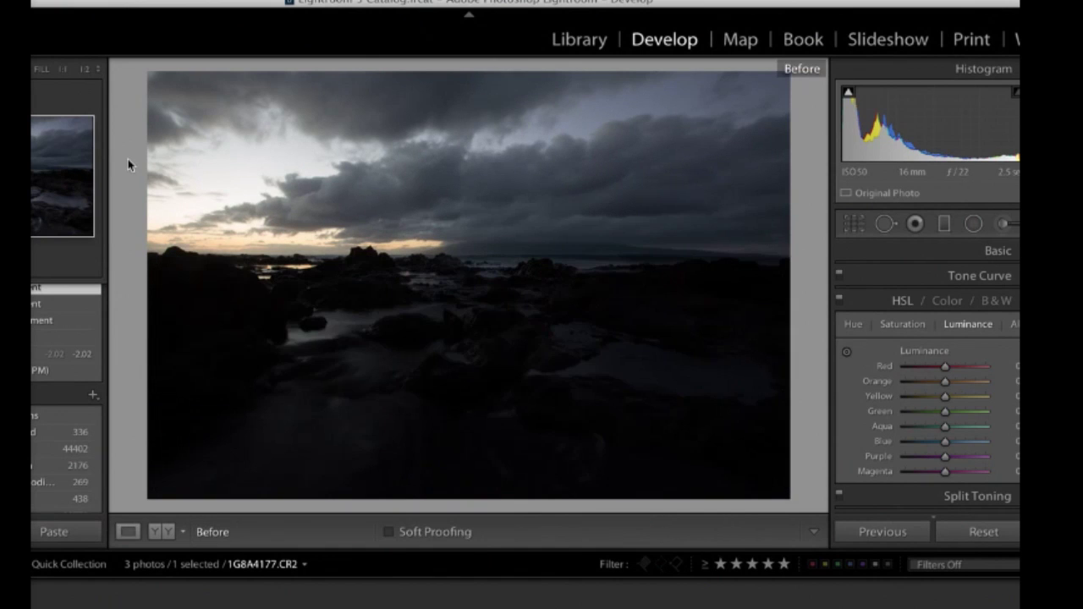
key(backslash)
key(backslash)
key(backslash)
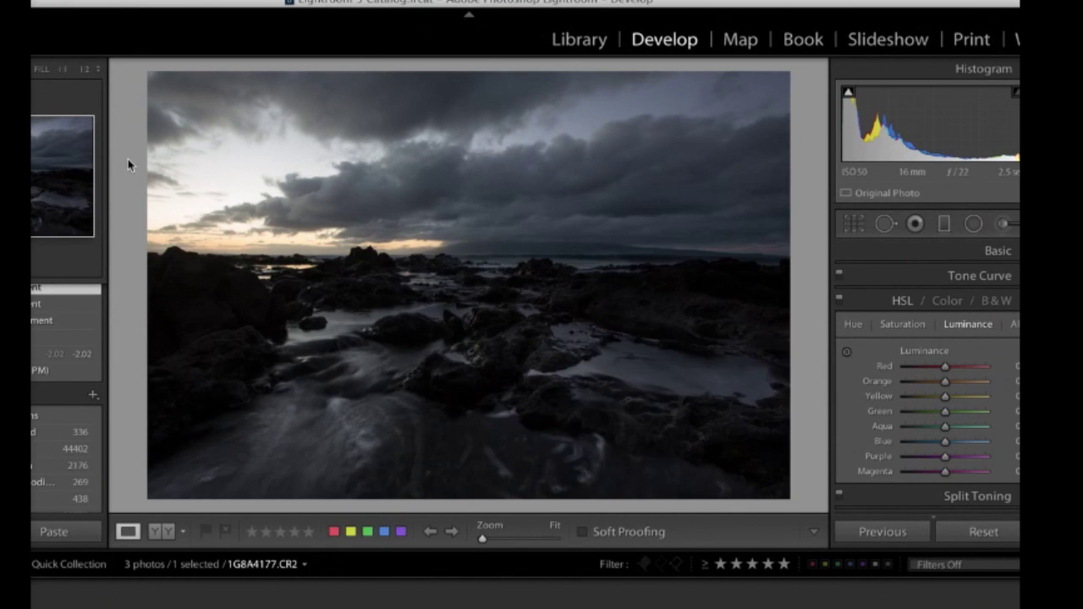
key(backslash)
key(backslash)
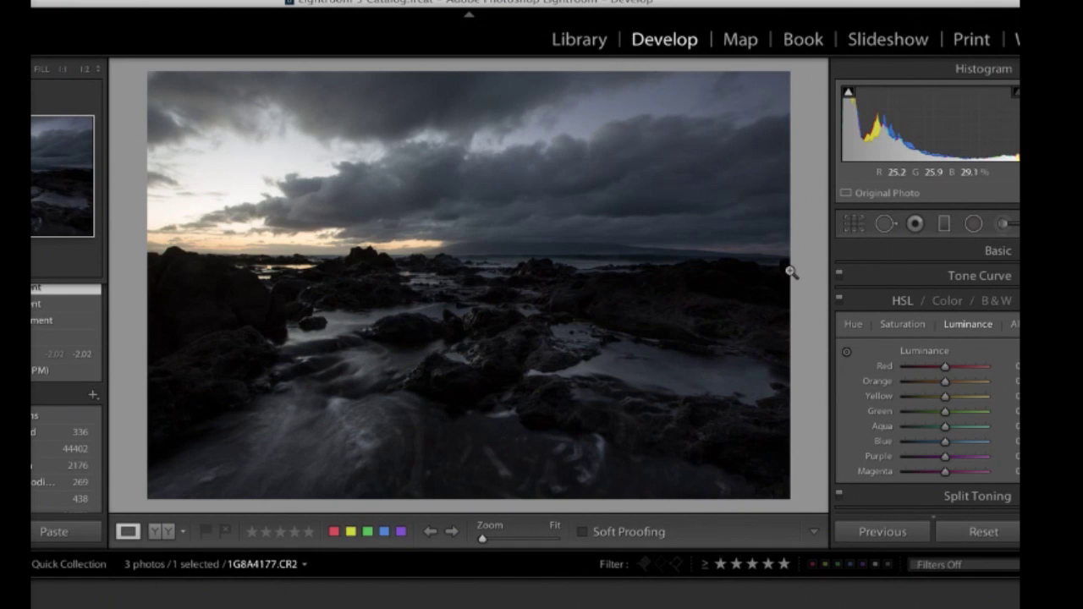
- Add a Highlights graduated filter from the top of the sky, with Highlights at -37
click(943, 224)
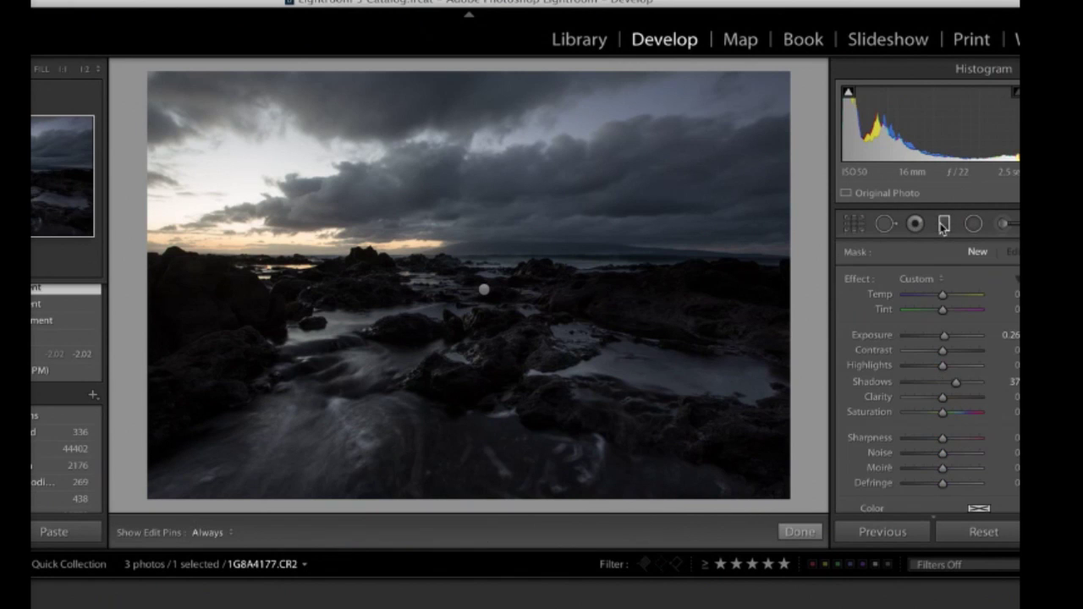
click(927, 278)
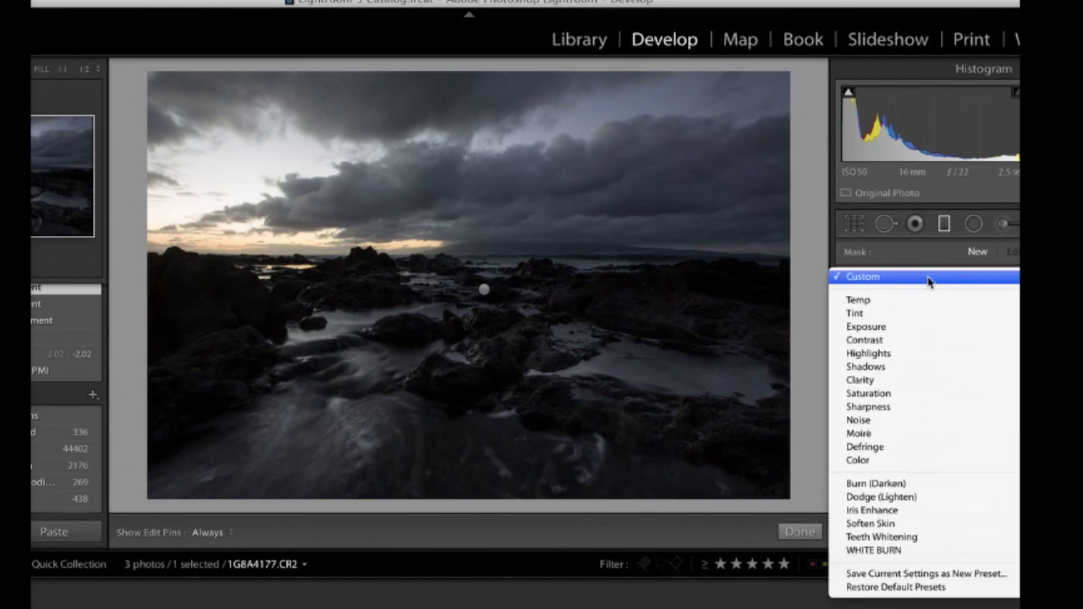
click(929, 353)
drag(955, 366, 915, 365)
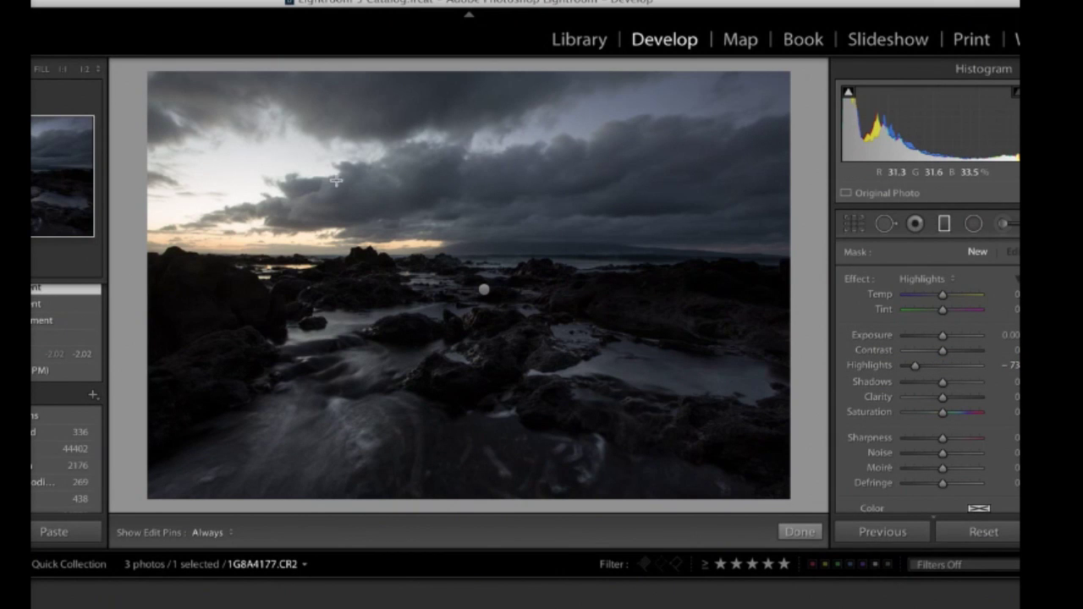
drag(424, 76, 438, 425)
click(929, 367)
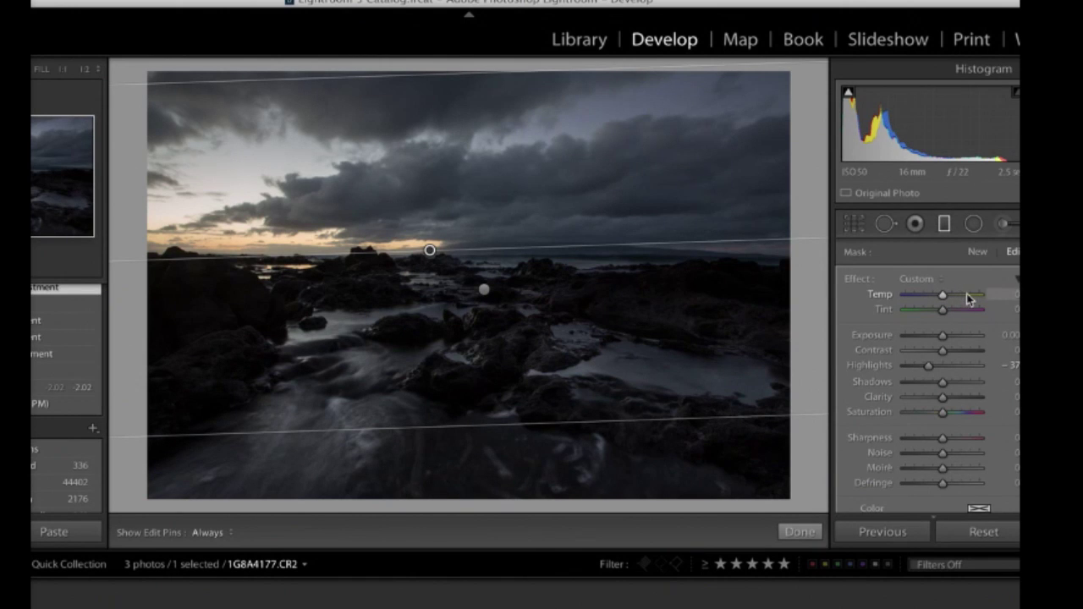
- Close the previous filter and start a new graduated filter from the Temp preset with Tint 26
click(799, 531)
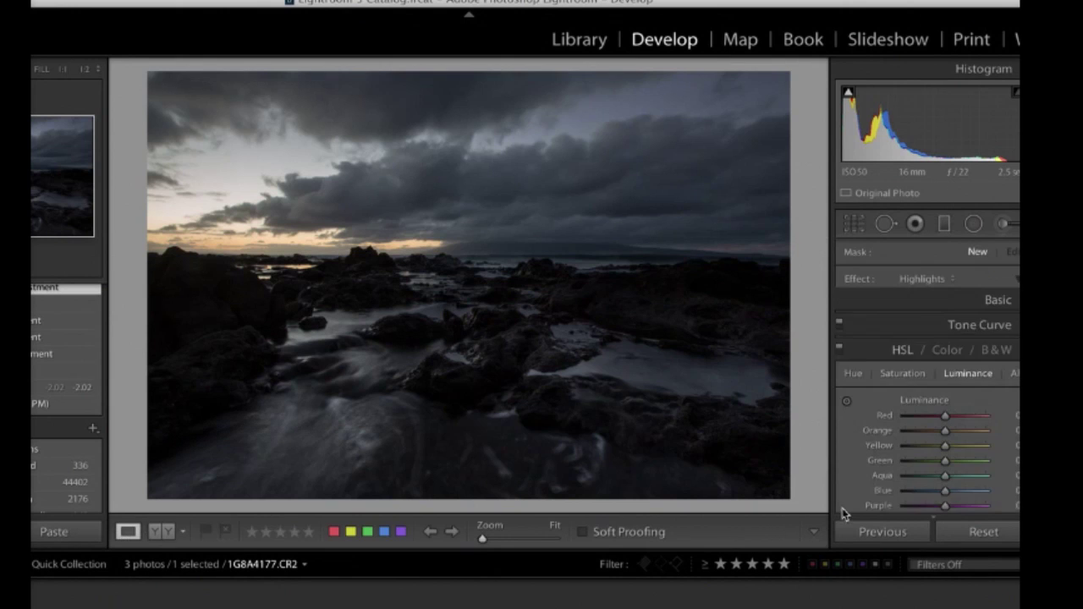
click(944, 222)
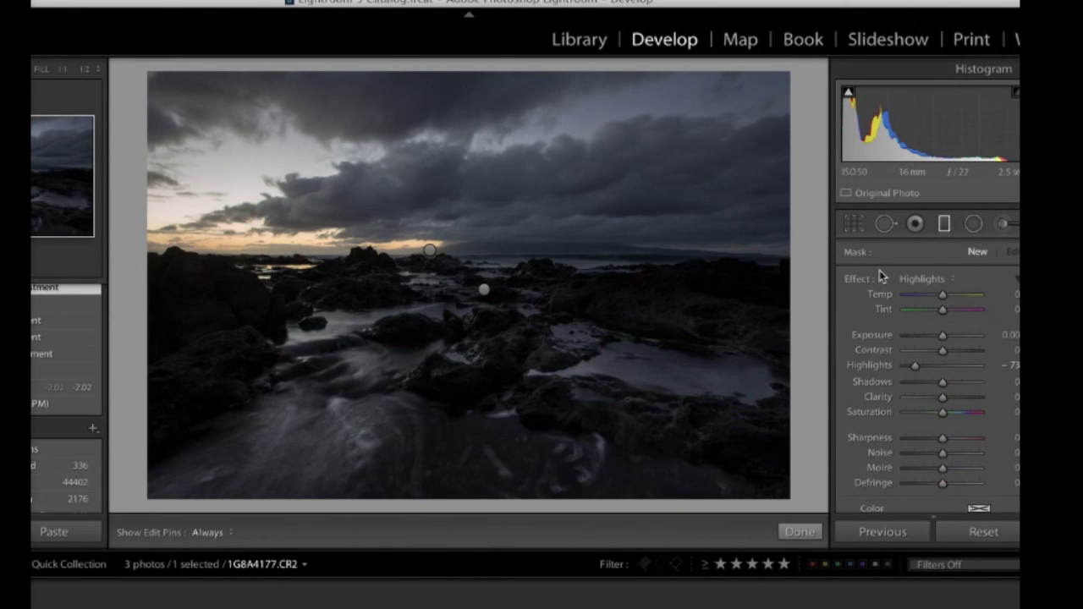
click(921, 278)
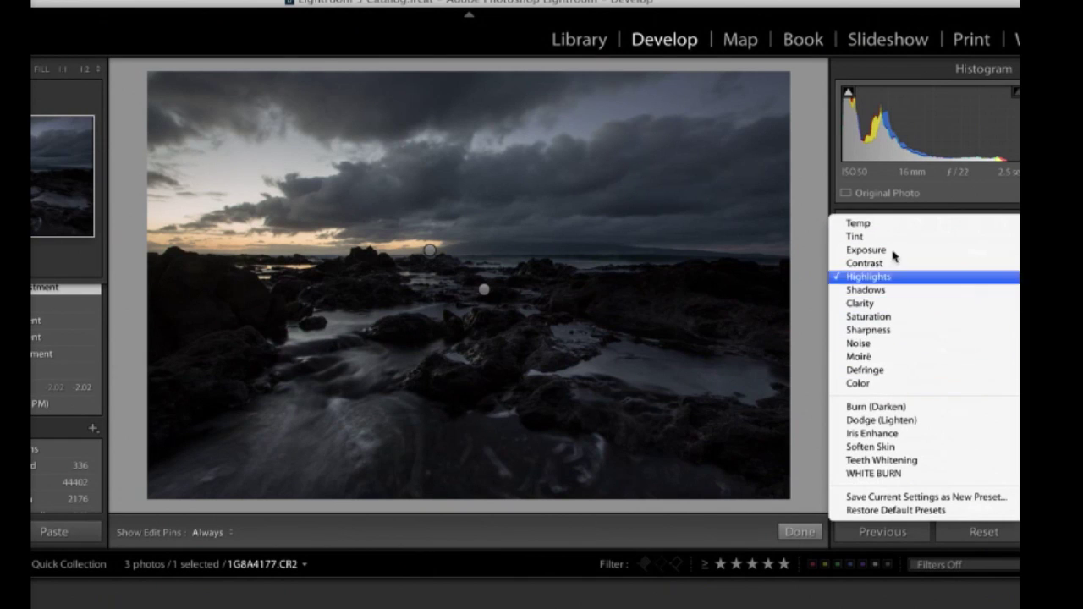
click(888, 222)
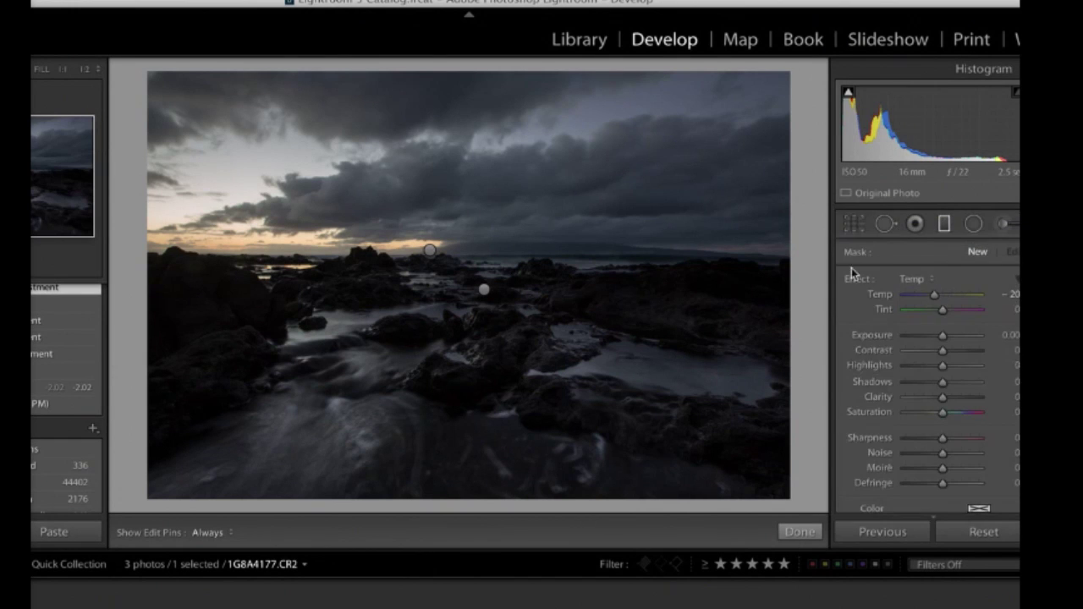
click(951, 294)
click(952, 310)
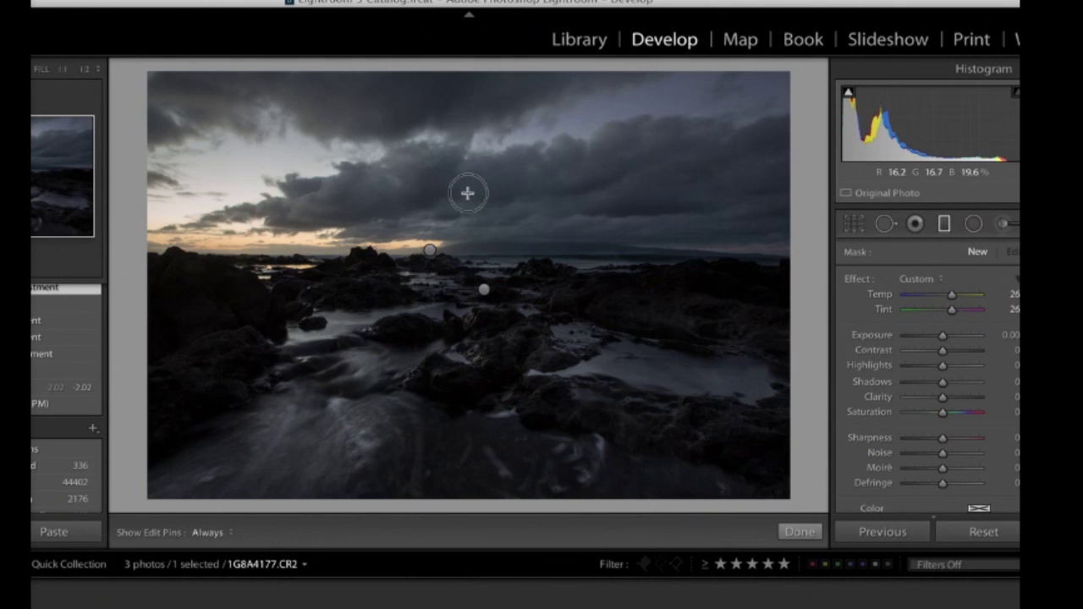
- Draw the filter from the clouds down toward the horizon and tilt it diagonally across the sky
drag(467, 193, 464, 307)
drag(464, 411, 462, 497)
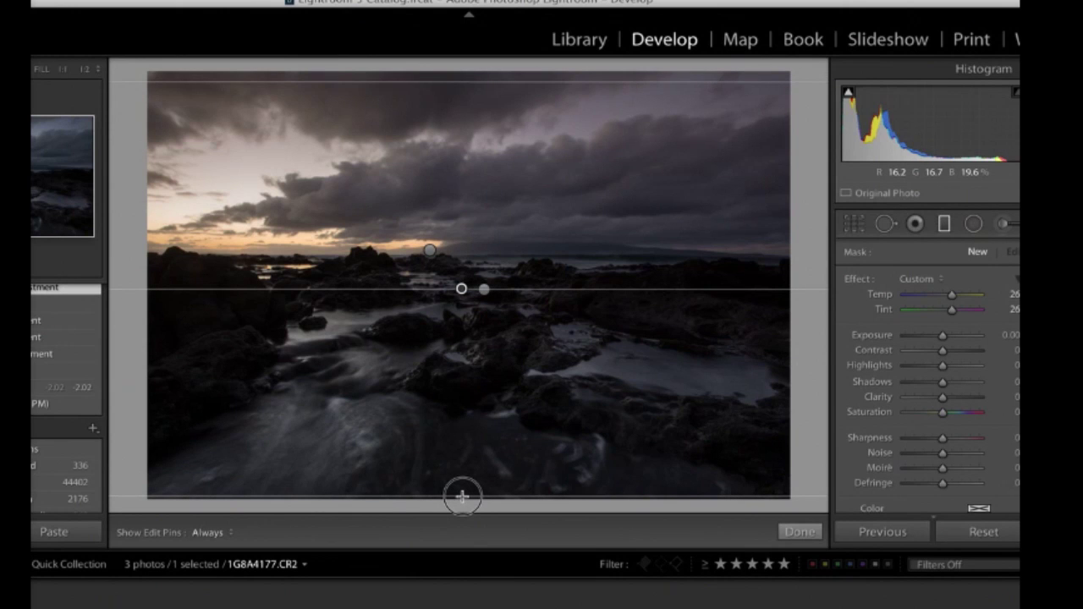
drag(462, 497, 462, 497)
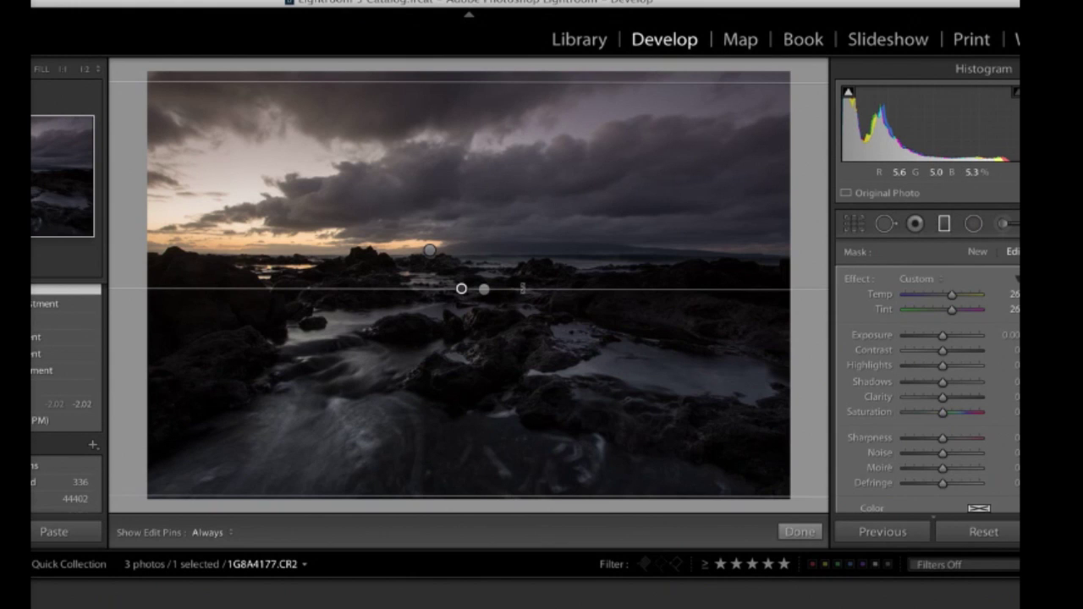
drag(483, 288, 530, 288)
- Warm the sky filter to Temp 60, raise Saturation to 57, and finish it
drag(953, 293, 964, 294)
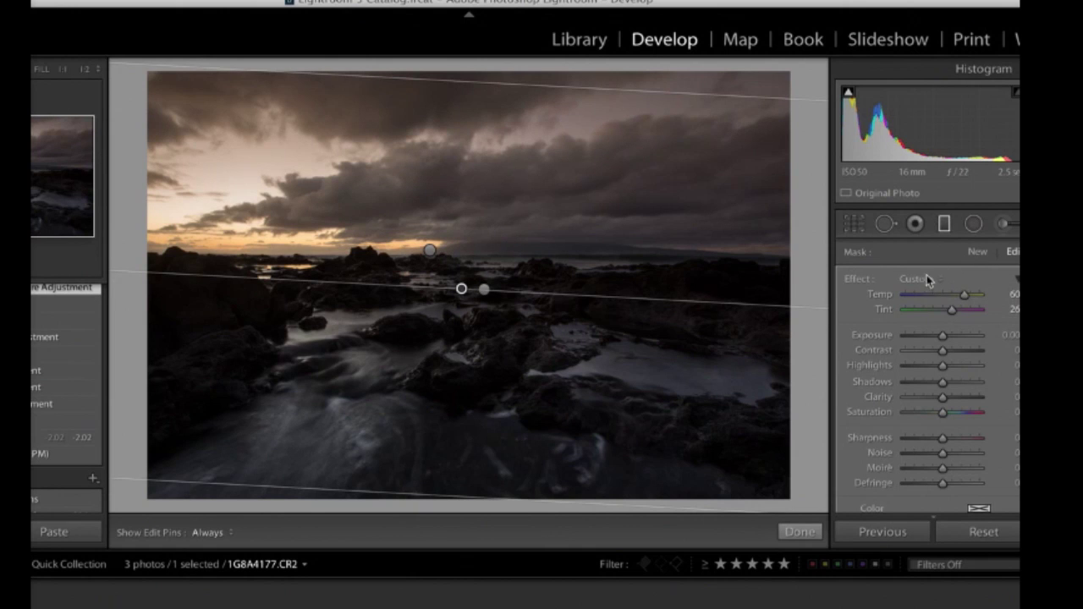
drag(943, 411, 964, 413)
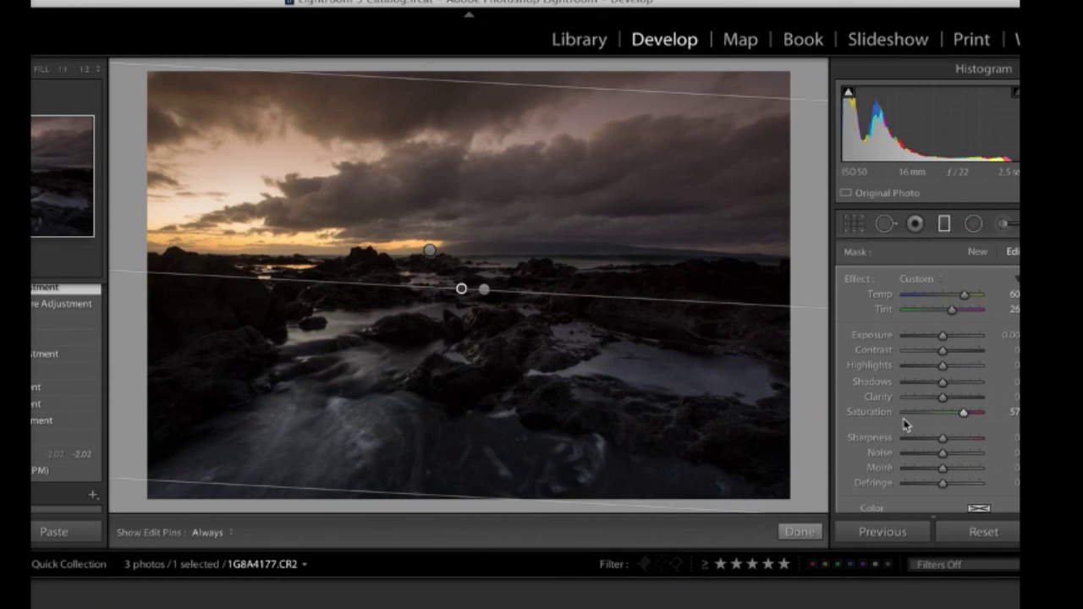
click(804, 530)
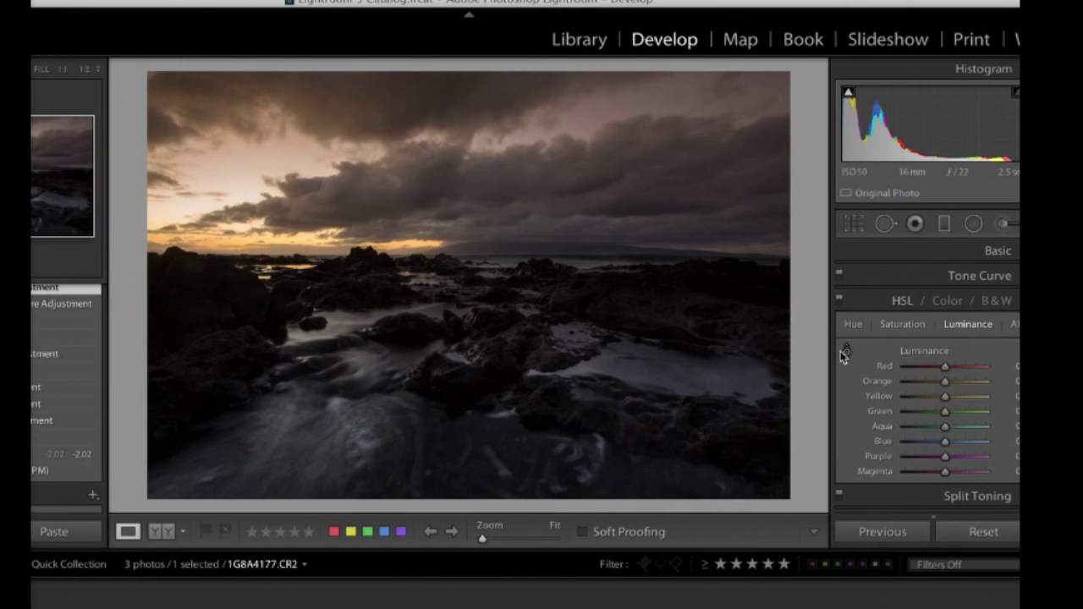
- Start another graduated filter from the Temp preset with temperature around -5
click(945, 224)
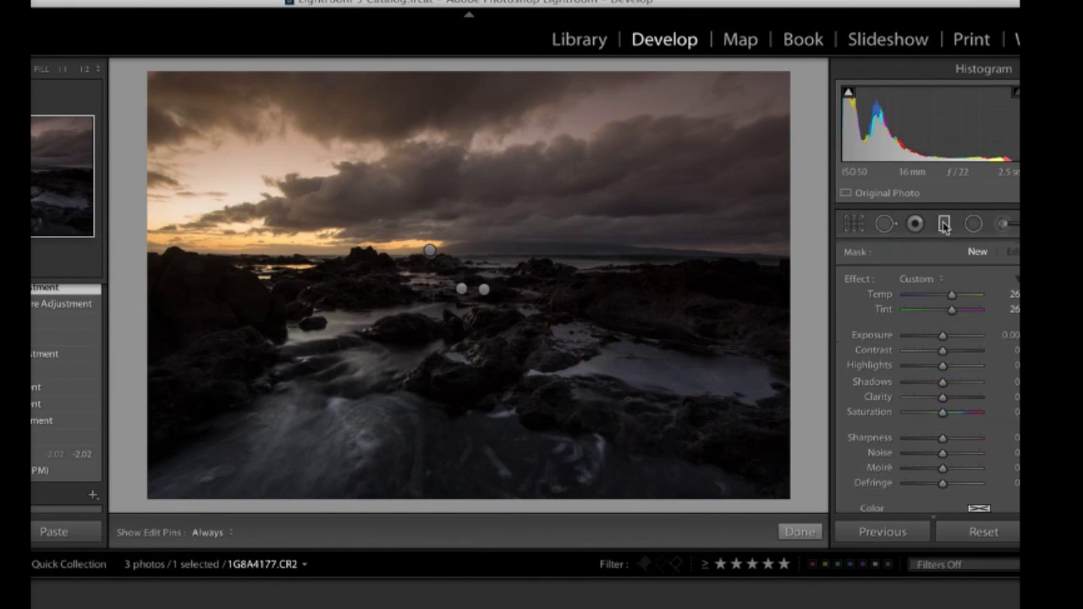
click(931, 279)
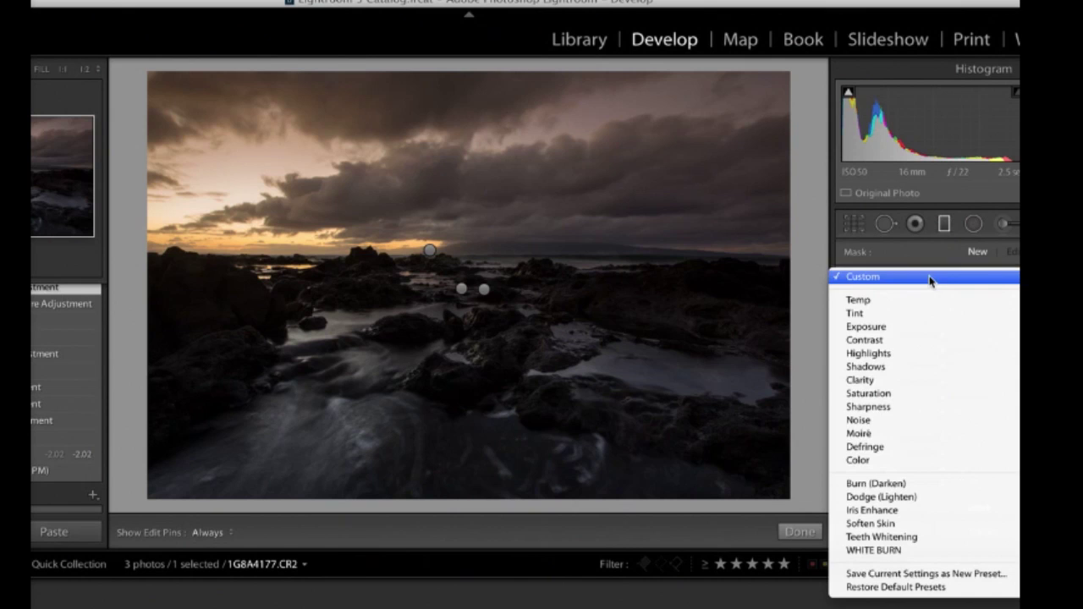
click(902, 301)
drag(952, 294, 944, 297)
scroll(951, 390, down, 3)
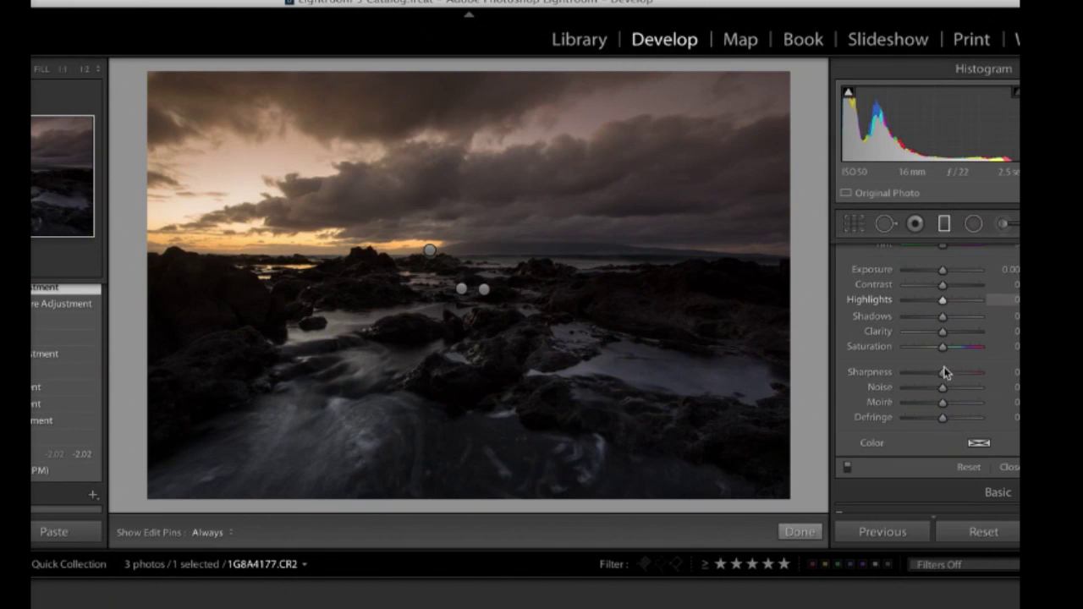
- Set the filter's tint colour to a warm orange, hue 27 at 59% saturation
click(979, 444)
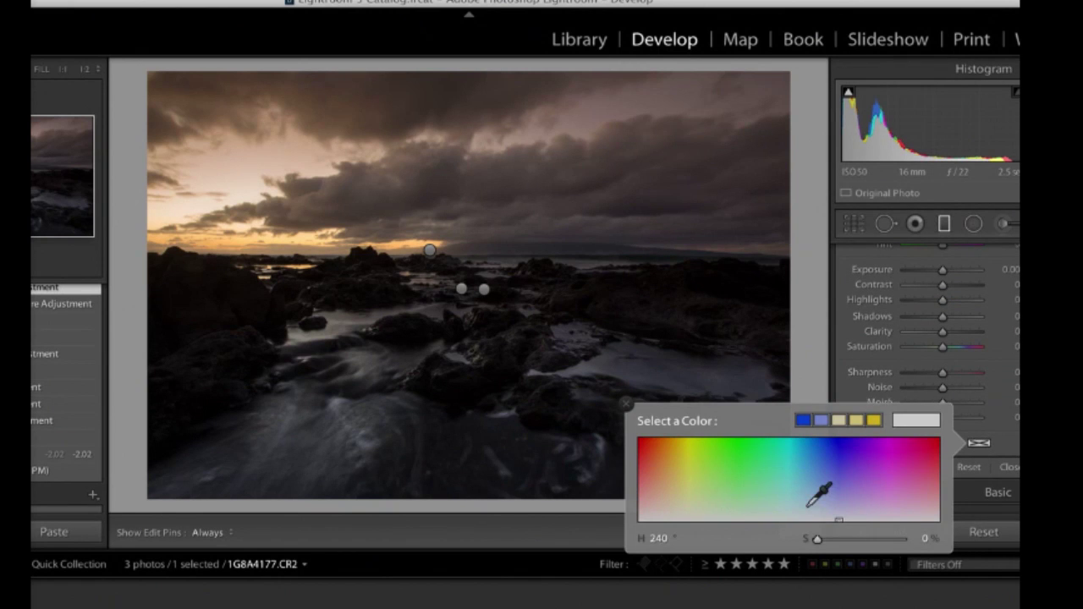
click(858, 498)
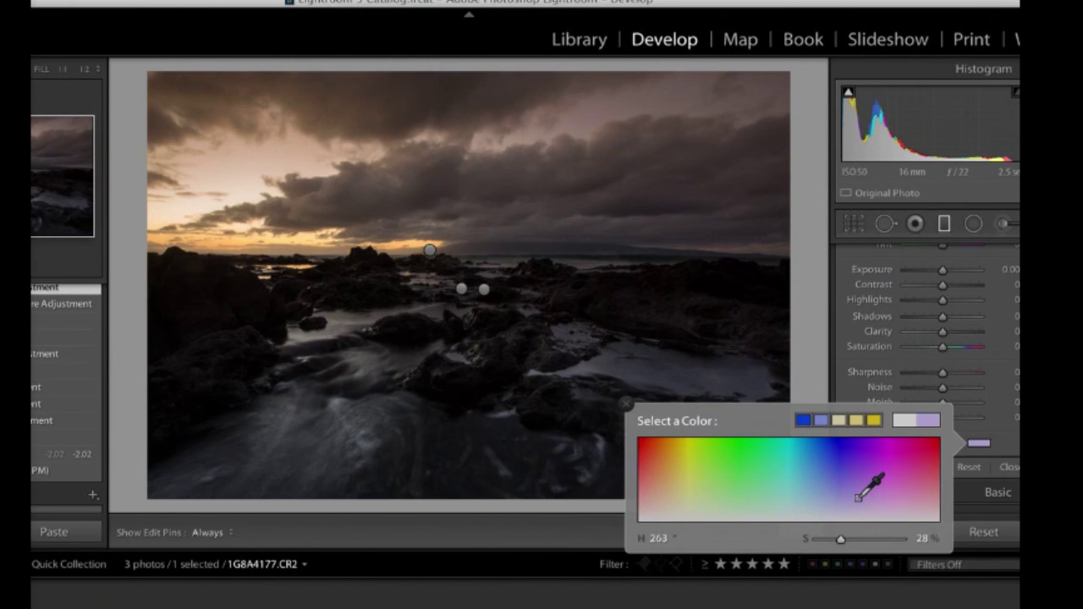
drag(858, 498, 882, 487)
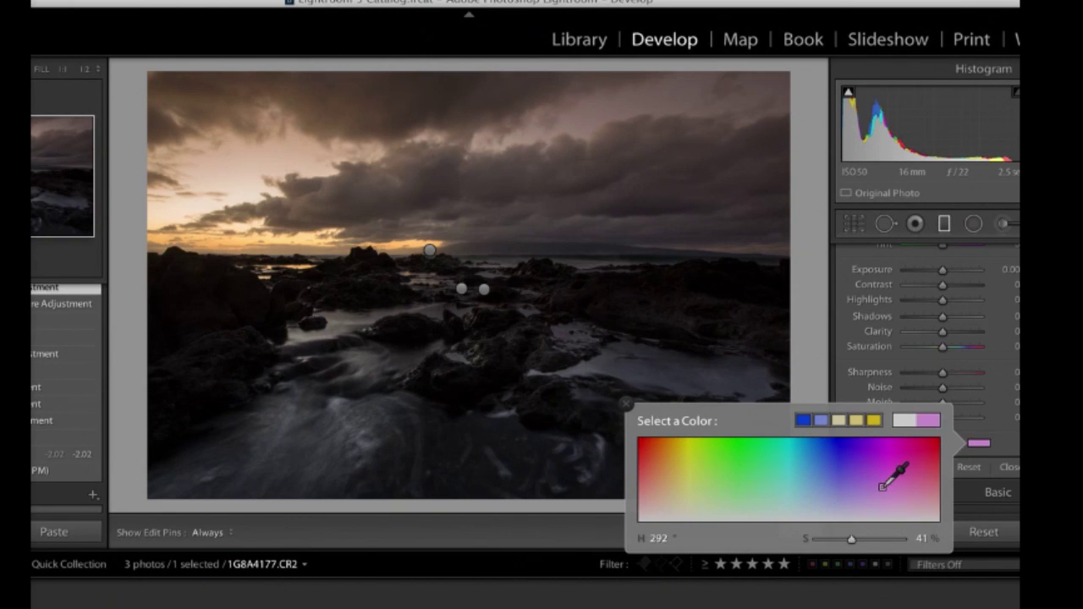
drag(643, 467, 662, 471)
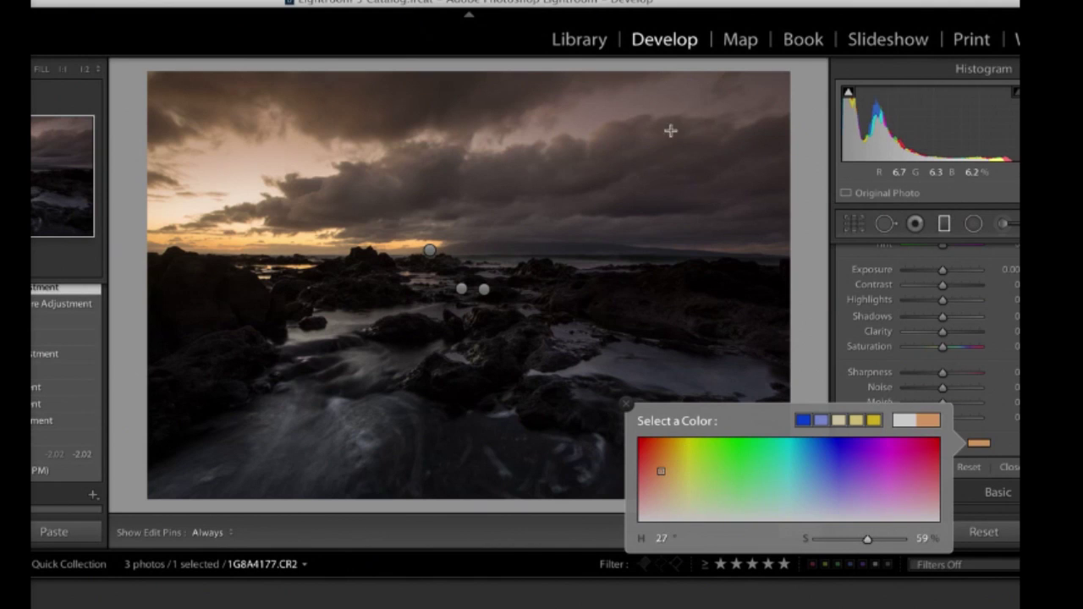
click(776, 88)
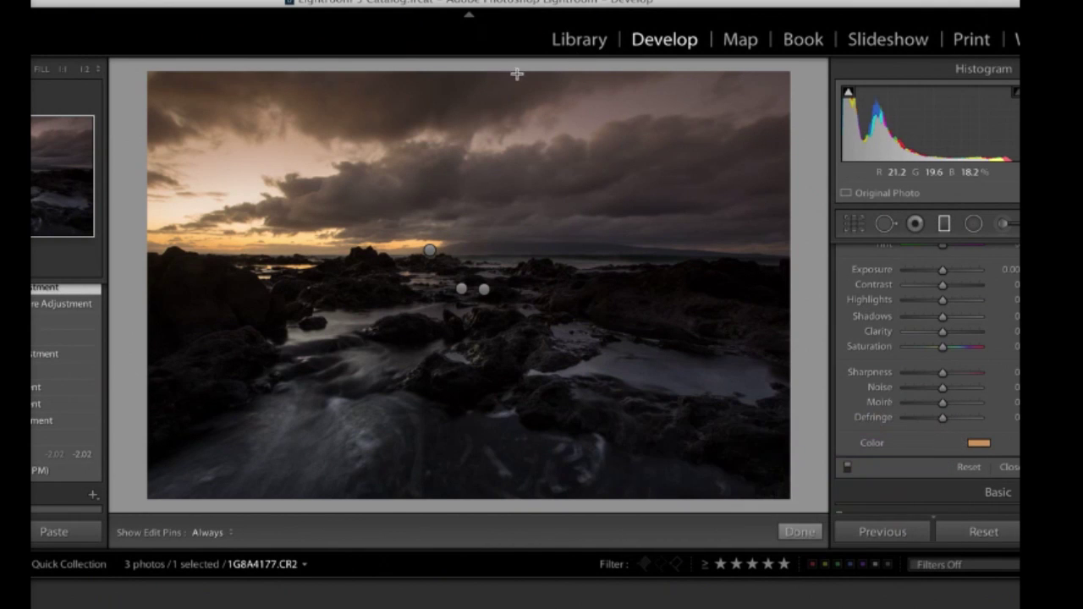
- Draw a level filter from the sky's top to the horizon and reduce its orange tint to 9% saturation
drag(516, 73, 505, 290)
drag(509, 341, 513, 392)
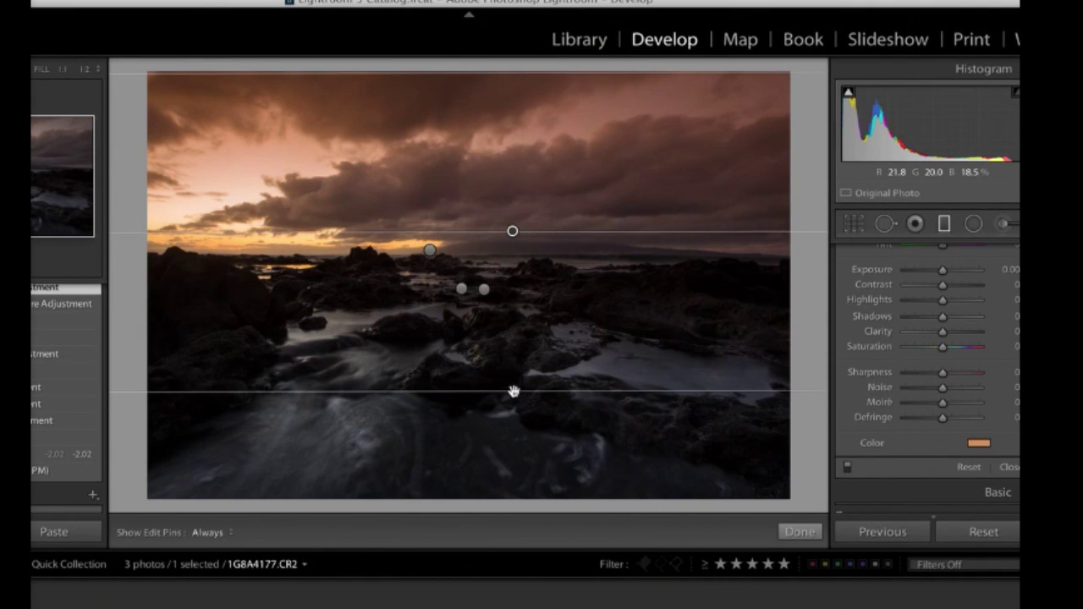
click(975, 445)
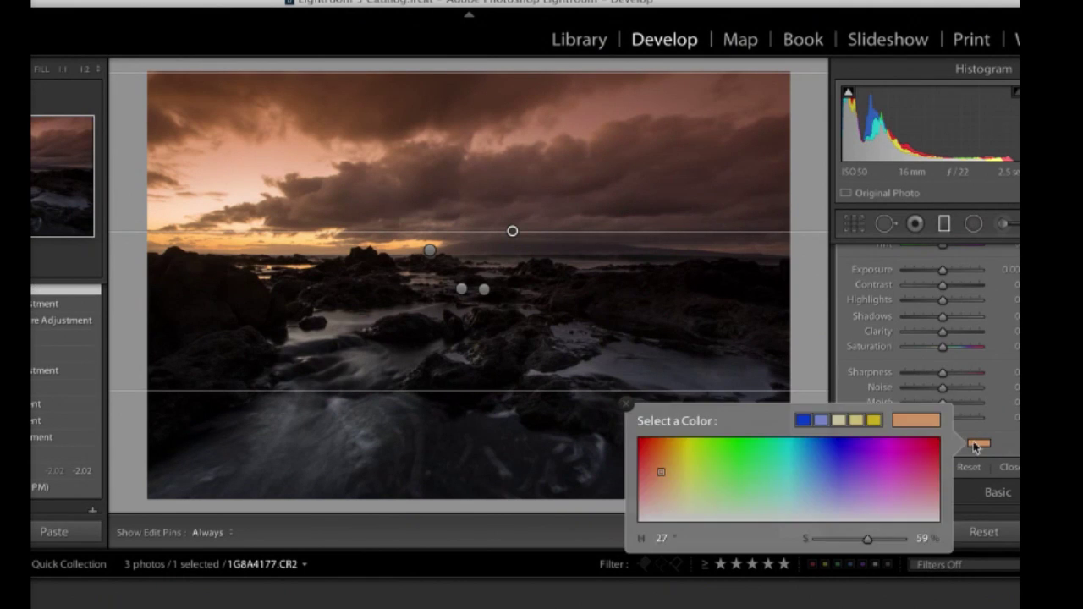
click(843, 540)
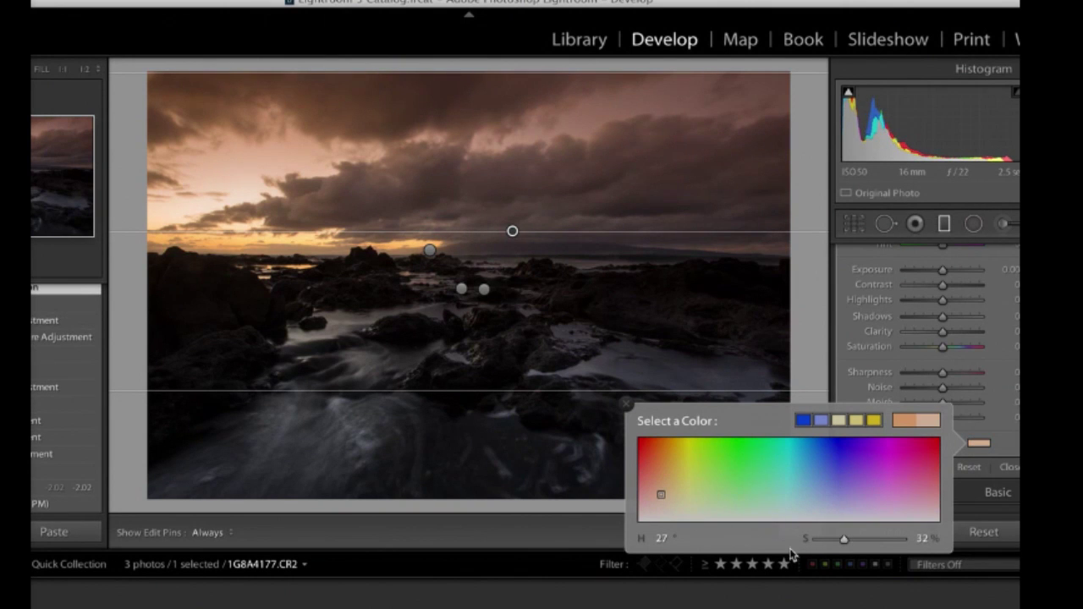
click(833, 542)
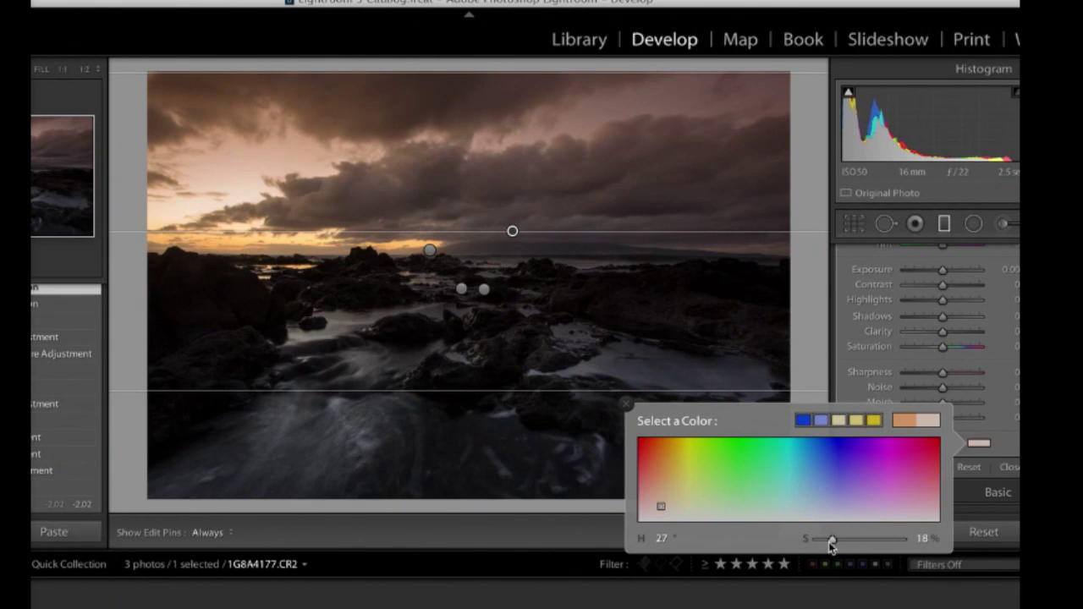
click(831, 542)
drag(831, 545, 824, 547)
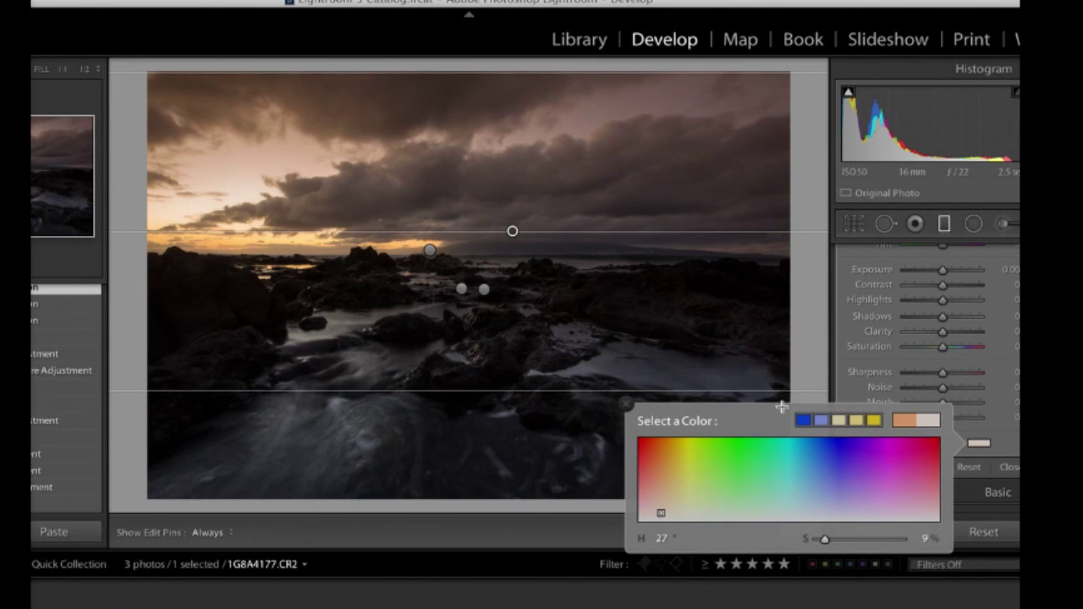
click(814, 350)
- Finish the filter, compare the seascape with its original Before view, and reopen the Graduated Filter tool
click(789, 536)
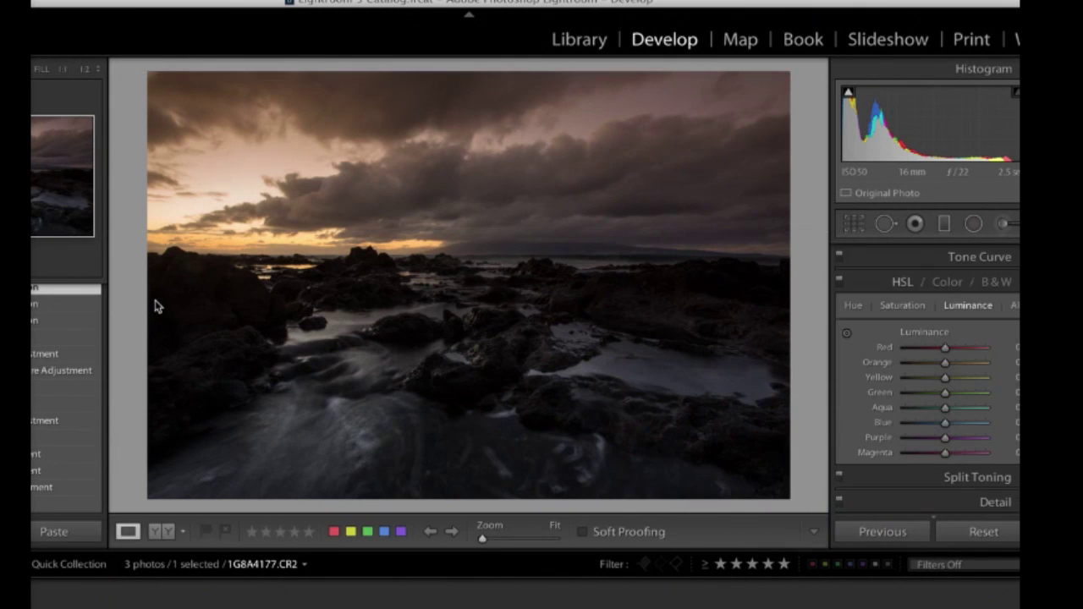
key(backslash)
key(backslash)
key(backslash)
key(backslash)
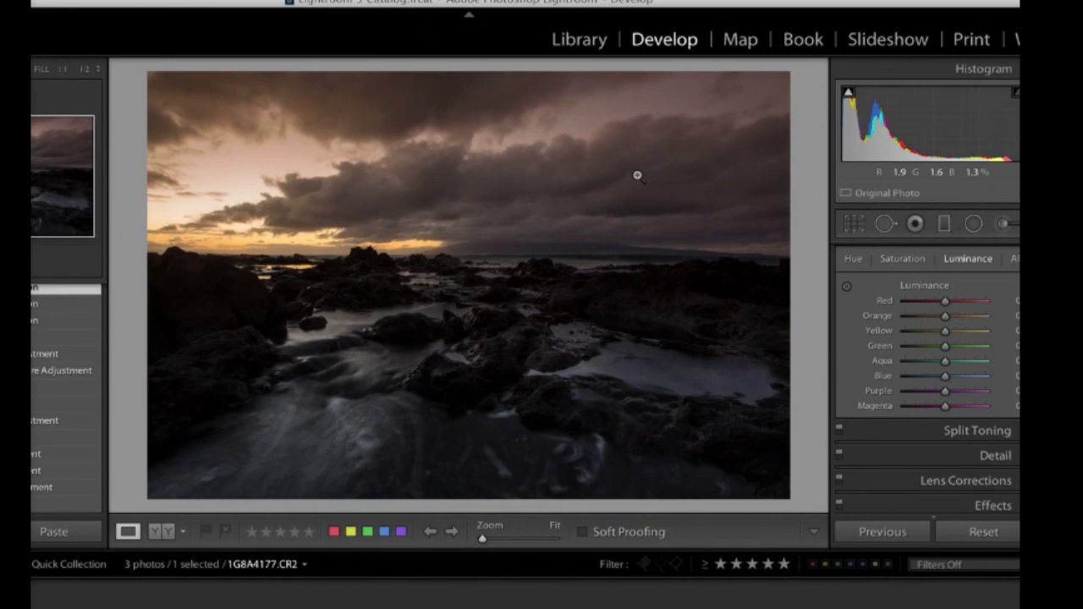
click(945, 231)
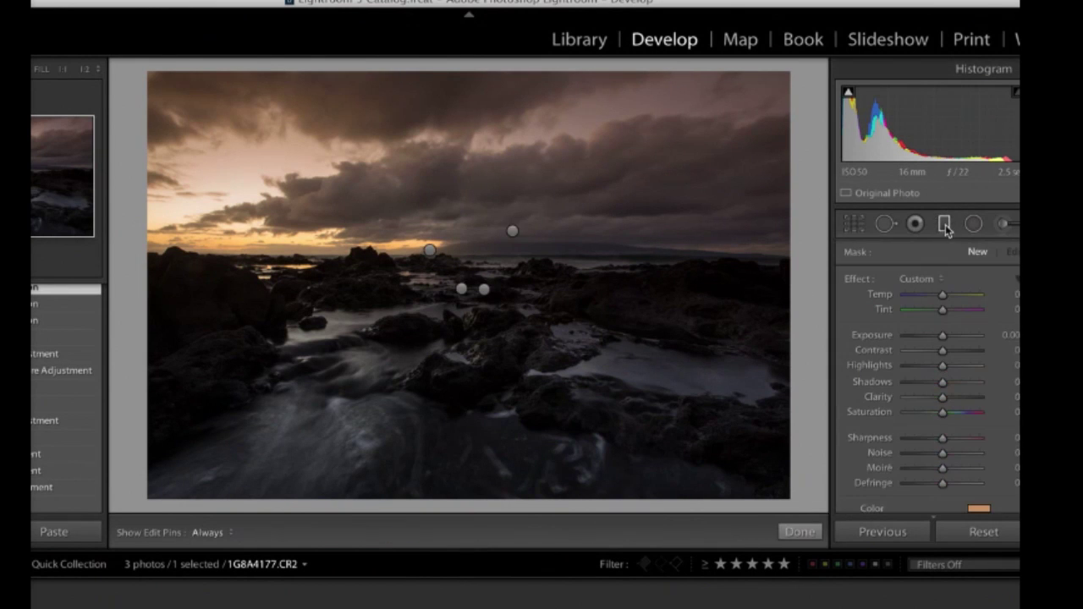